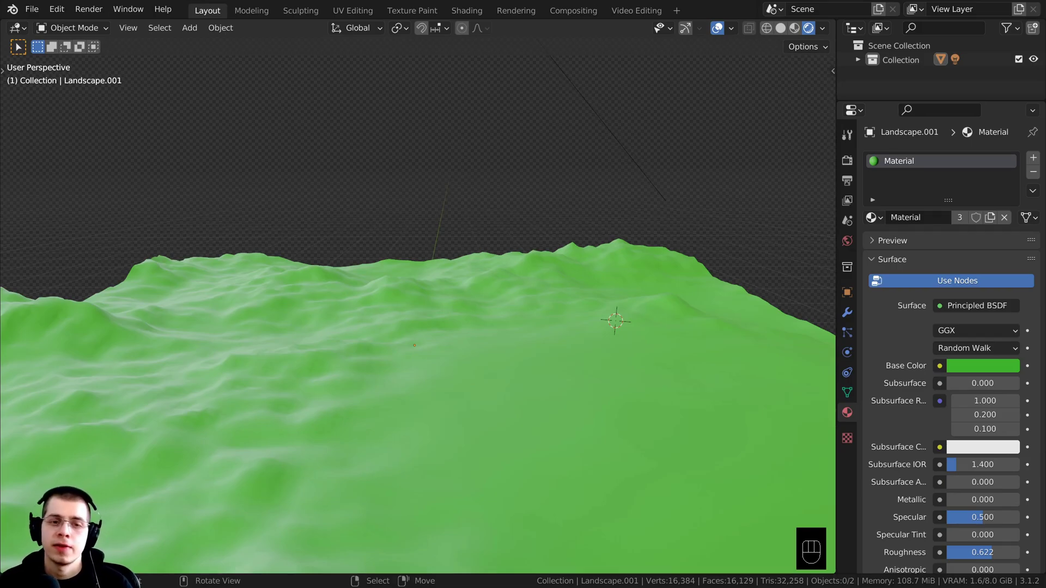
Orbit to a higher view of the green landscape and open the File menu.
{"action": "middle_click_drag", "start_coordinate": [548, 222], "coordinate": [537, 224]}
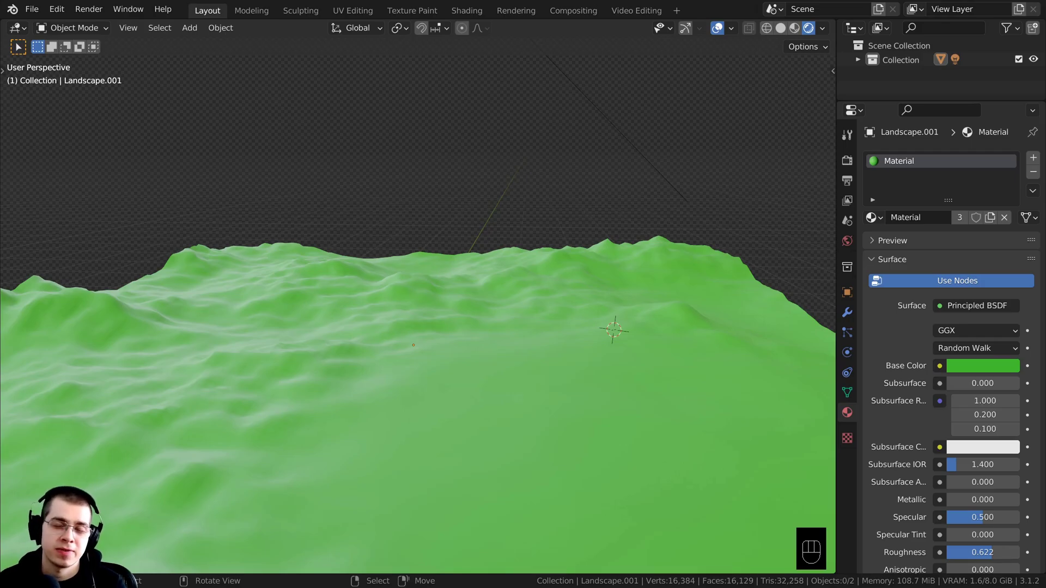
{"action": "middle_click_drag", "start_coordinate": [463, 289], "coordinate": [508, 275]}
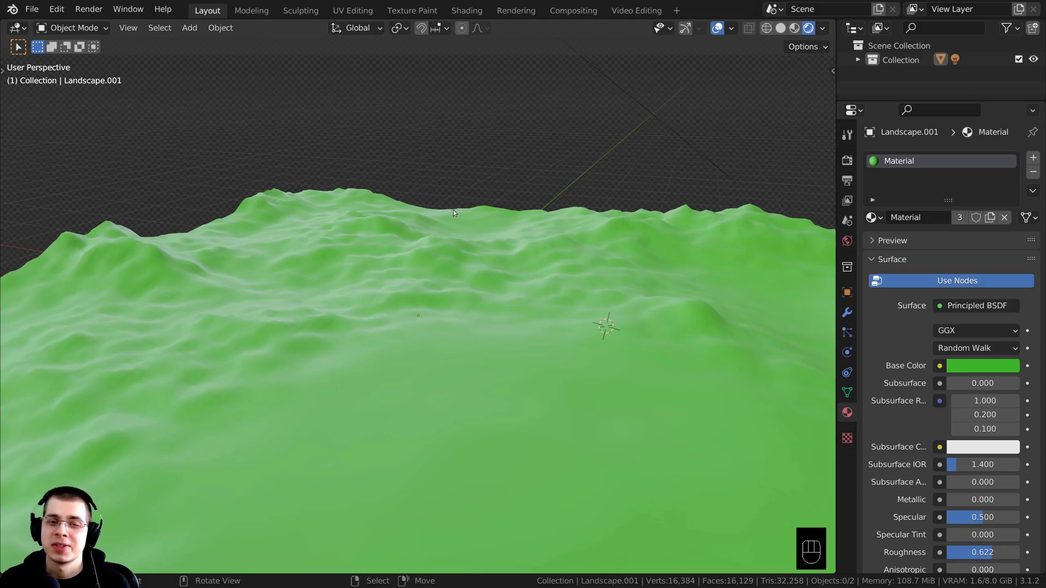
{"action": "left_click", "coordinate": [41, 10]}
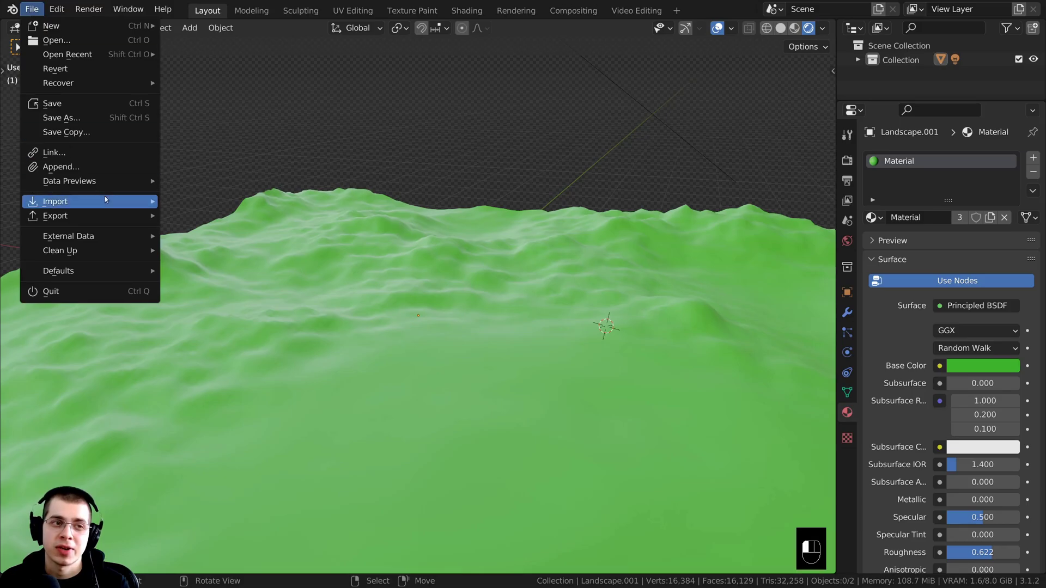
Append all six objects from Low Poly Trees.blend: four trees, a log and a stump.
{"action": "left_click", "coordinate": [90, 170]}
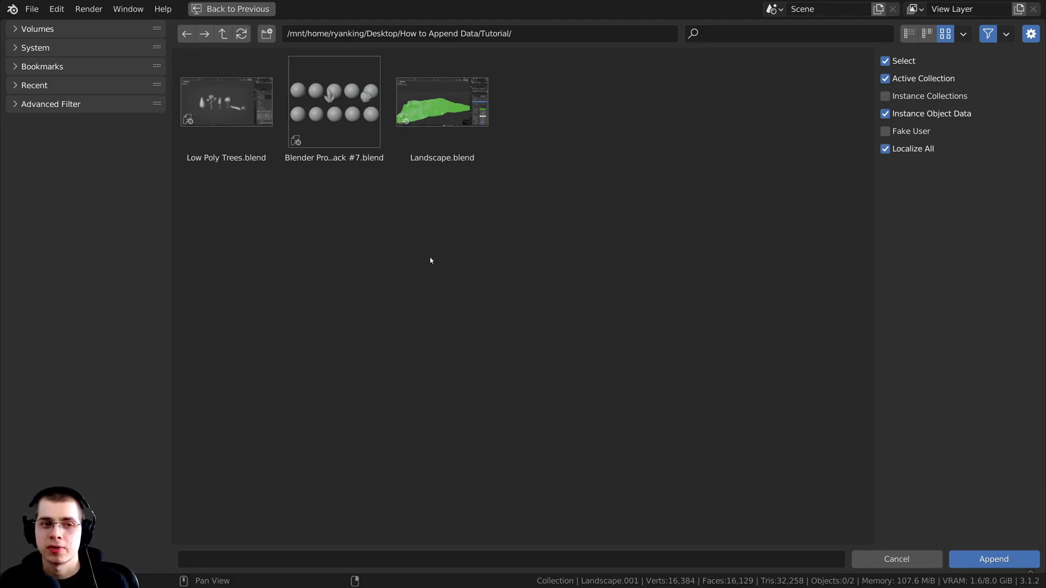
{"action": "double_click", "coordinate": [222, 106]}
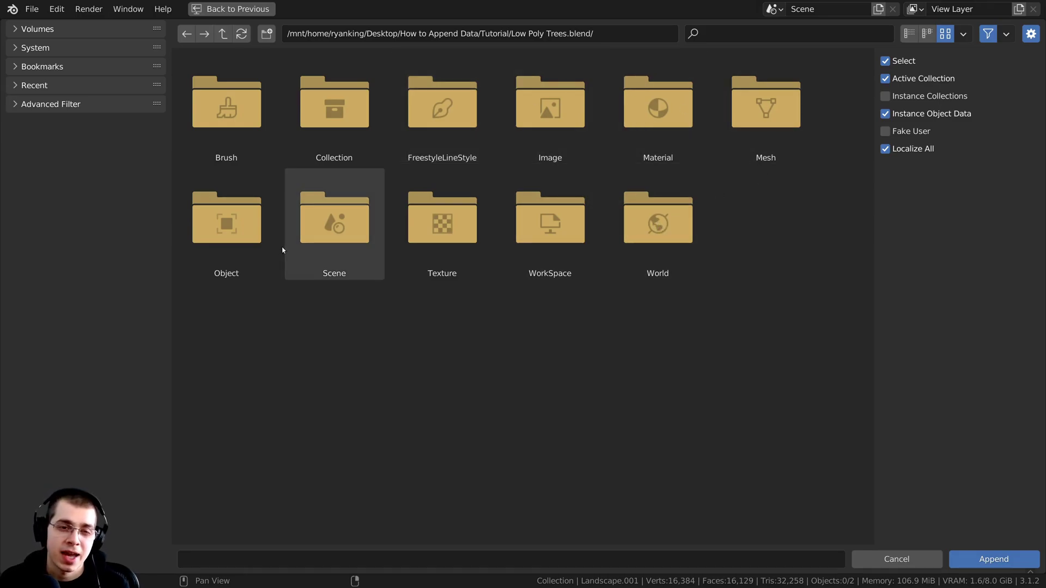
{"action": "left_click", "coordinate": [231, 225]}
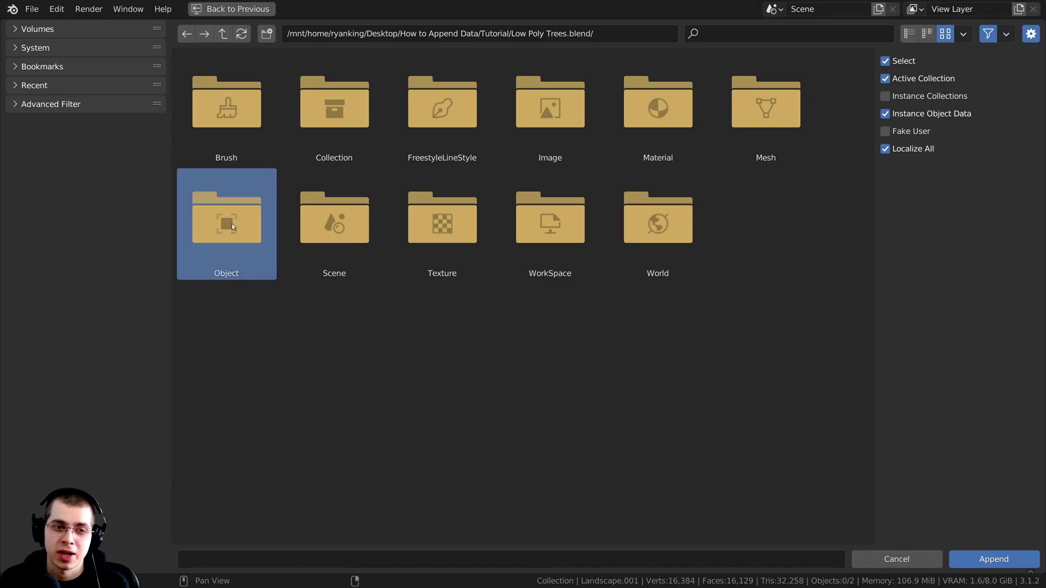
{"action": "left_click", "coordinate": [231, 223]}
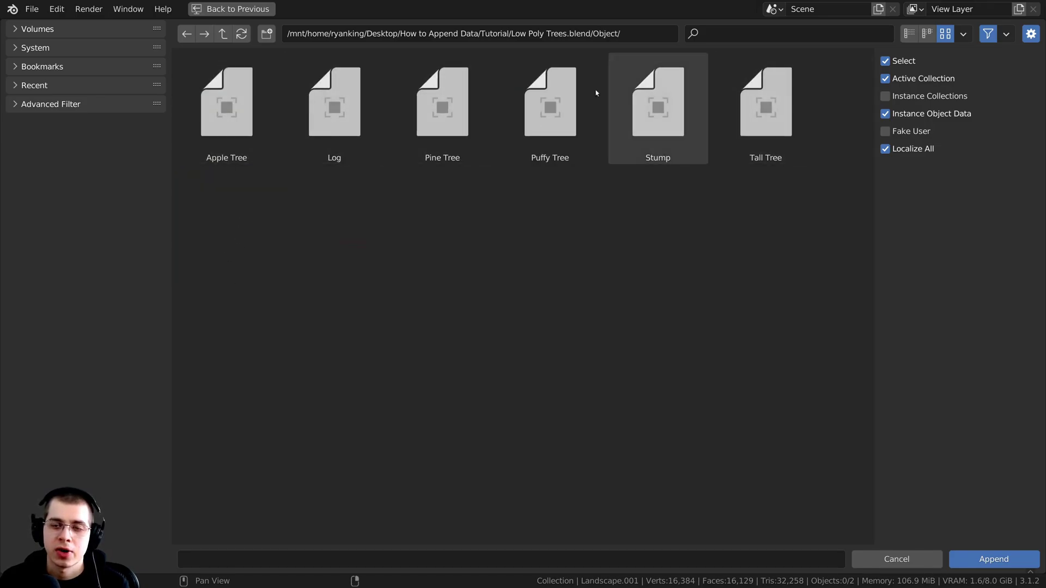
{"action": "left_click", "coordinate": [352, 112]}
{"action": "left_click", "coordinate": [439, 144]}
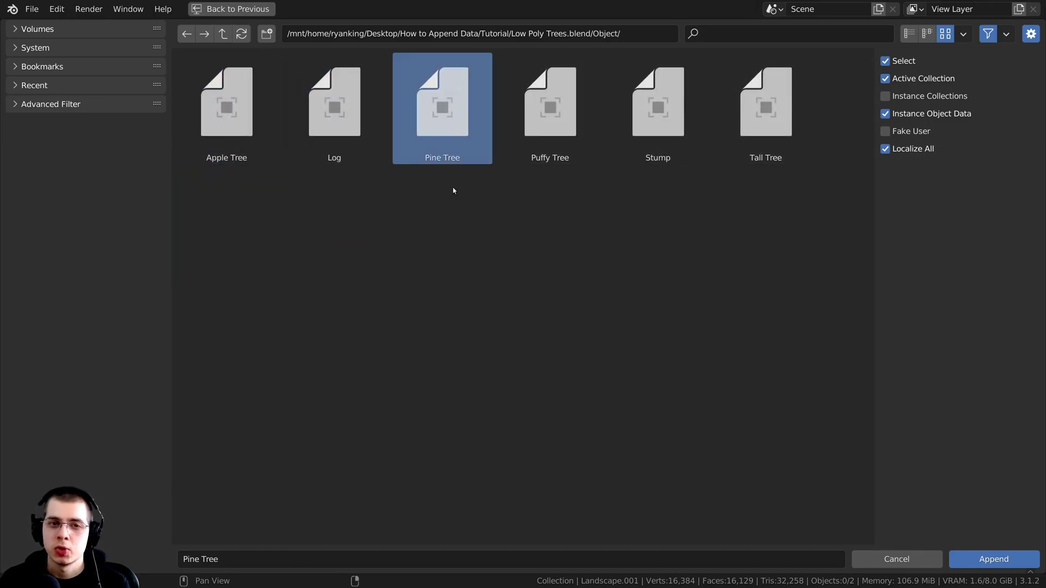
{"action": "left_click", "coordinate": [536, 122]}
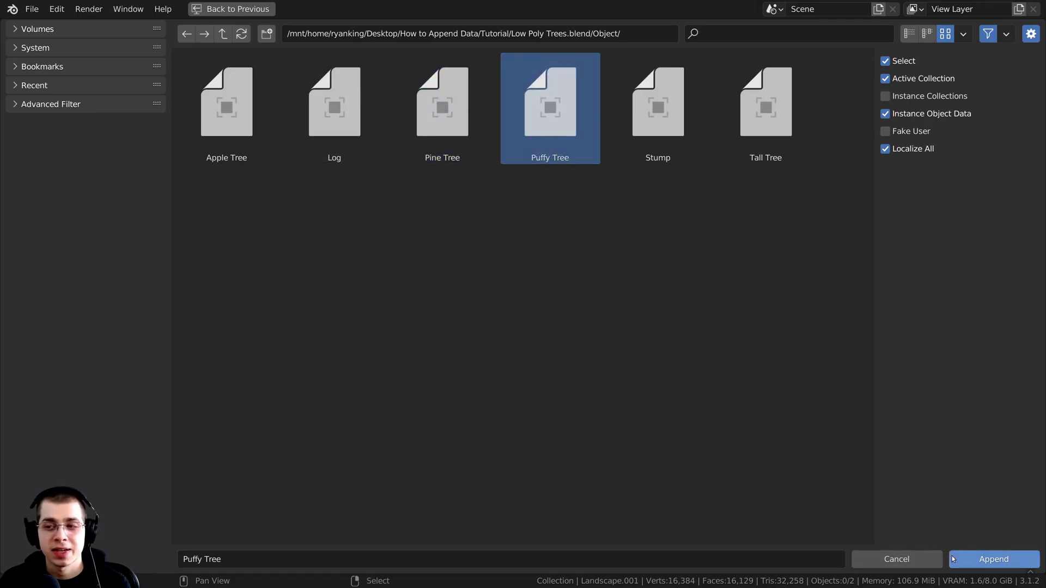
{"action": "left_click", "coordinate": [431, 305]}
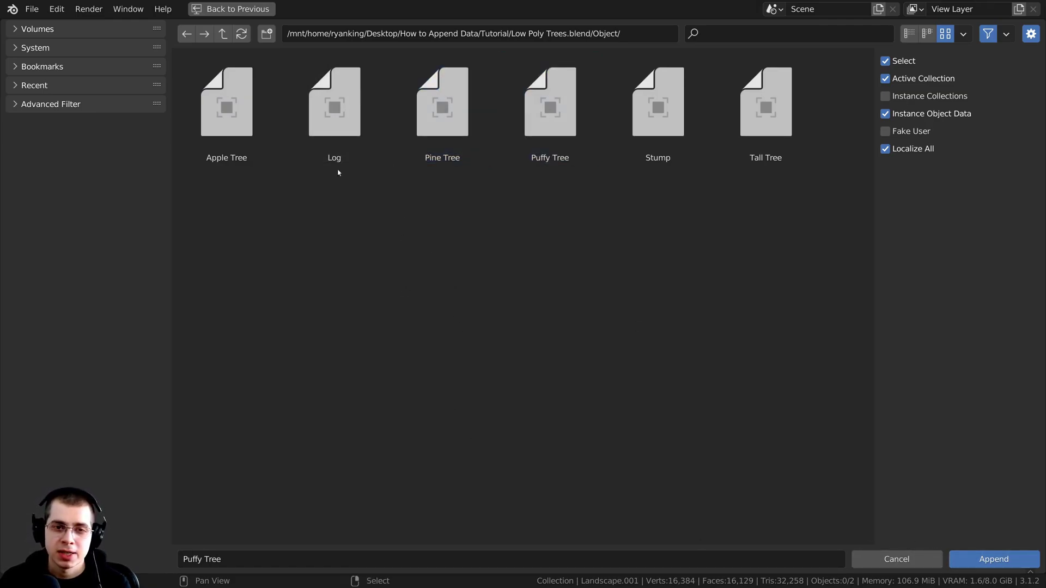
{"action": "key", "text": "a"}
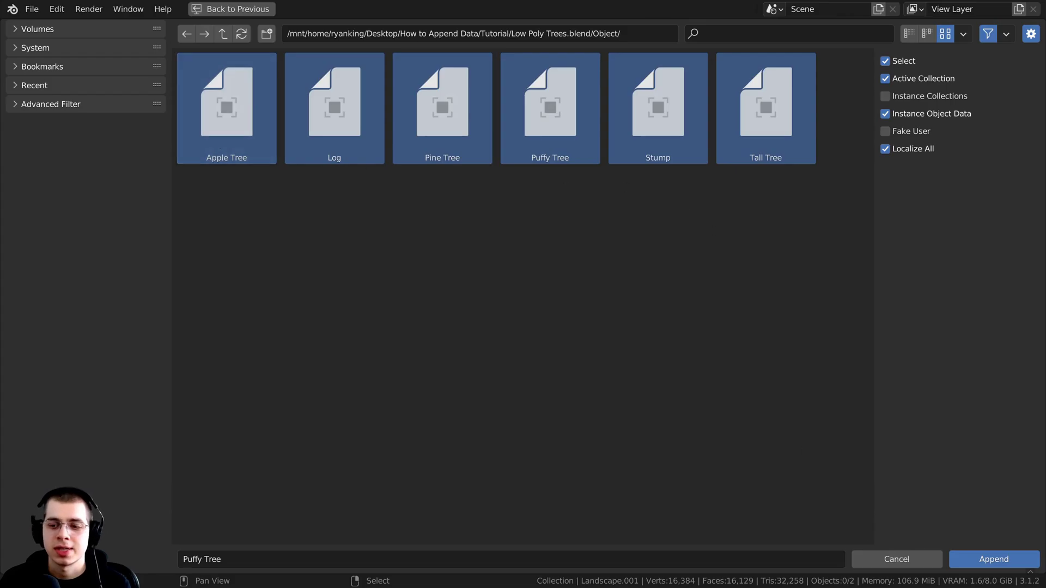
{"action": "left_click", "coordinate": [993, 561]}
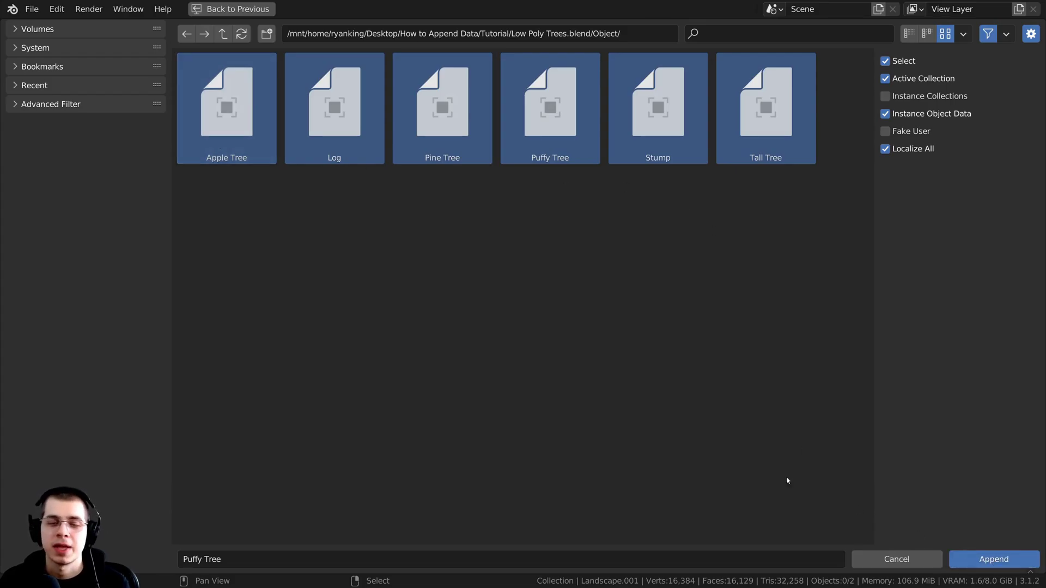
Lower the appended objects 0.083 m along Z so they rest on the ground.
{"action": "key", "text": "g"}
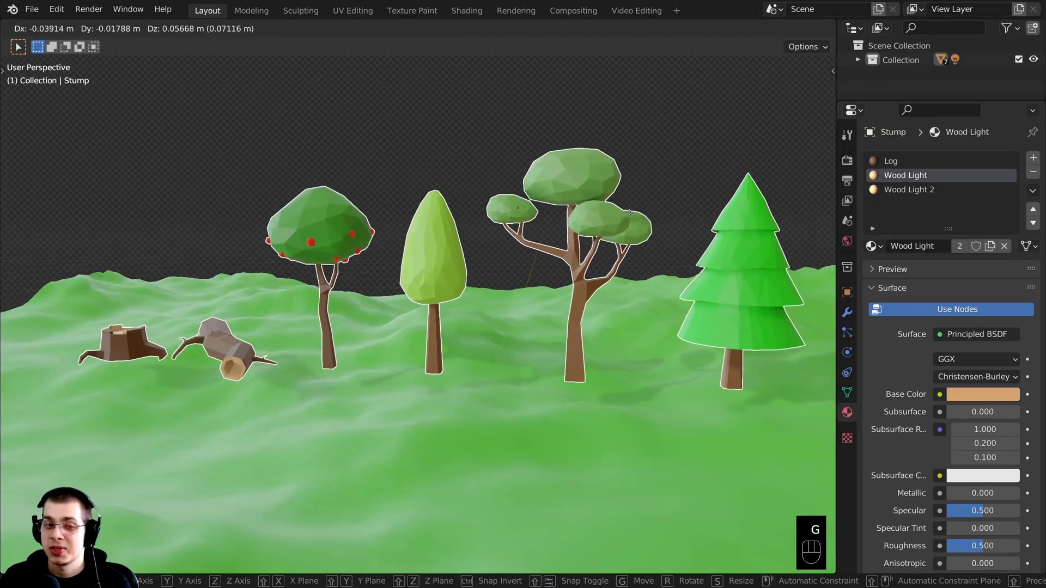
{"action": "key", "text": "z"}
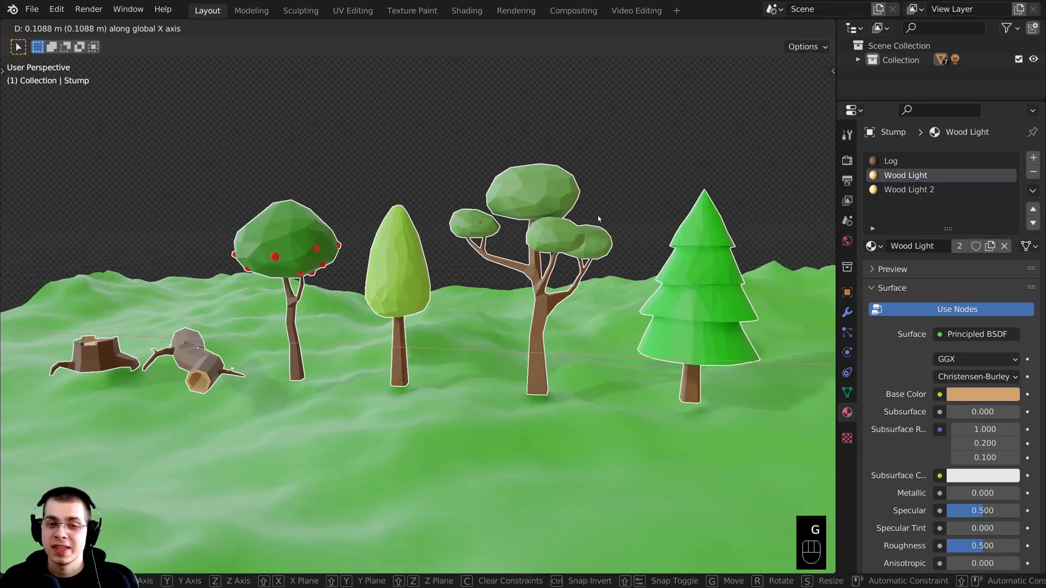
{"action": "left_click", "coordinate": [596, 237]}
{"action": "mouse_move", "coordinate": [620, 284]}
{"action": "middle_mouse_down"}
{"action": "mouse_move", "coordinate": [574, 193]}
{"action": "mouse_move", "coordinate": [497, 223]}
{"action": "mouse_move", "coordinate": [518, 251]}
{"action": "mouse_move", "coordinate": [602, 234]}
{"action": "mouse_move", "coordinate": [545, 218]}
{"action": "mouse_move", "coordinate": [516, 266]}
{"action": "mouse_move", "coordinate": [620, 266]}
{"action": "middle_mouse_up"}
Toggle Puffy Tree into edit mode and back to check its geometry.
{"action": "scroll", "coordinate": [505, 197], "scroll_direction": "up", "scroll_amount": 3}
{"action": "left_click", "coordinate": [505, 197]}
{"action": "key", "text": "Tab"}
{"action": "key", "text": "Tab"}
{"action": "key", "text": "Tab"}
{"action": "scroll", "coordinate": [506, 197], "scroll_direction": "down", "scroll_amount": 3}
{"action": "key", "text": "a"}
{"action": "key", "text": "a"}
{"action": "key", "text": "Tab"}
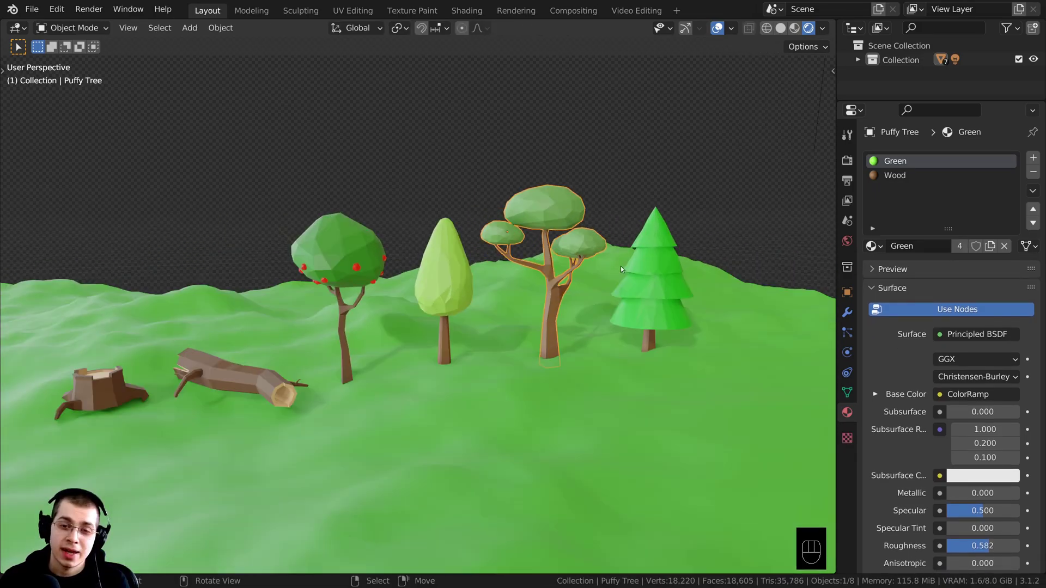
Review Puffy Tree's Wood and Green material slots, then deselect all objects.
{"action": "scroll", "coordinate": [468, 279], "scroll_direction": "up", "scroll_amount": 4}
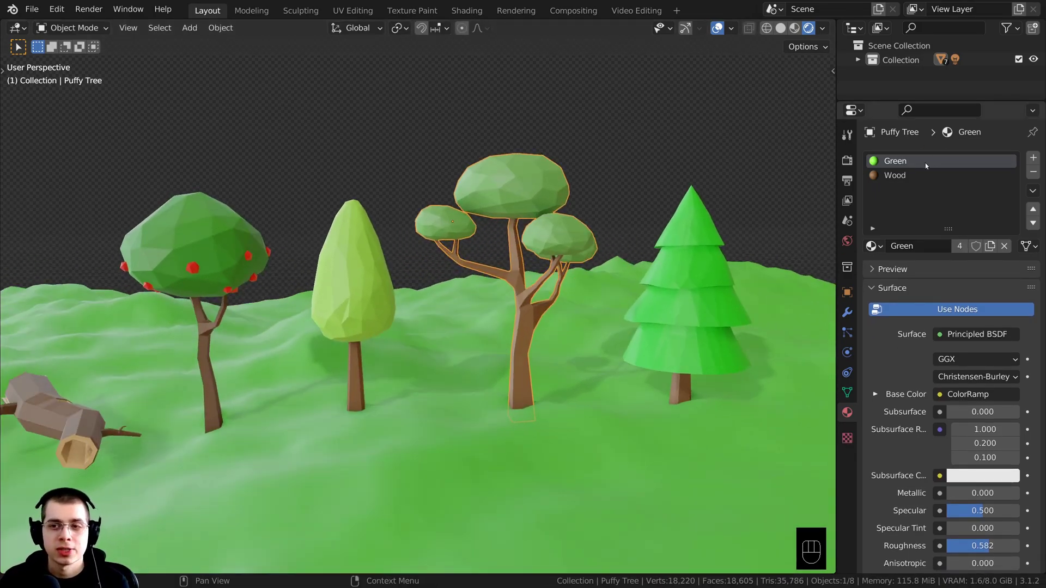
{"action": "left_click", "coordinate": [899, 171]}
{"action": "left_click", "coordinate": [896, 161]}
{"action": "left_click", "coordinate": [897, 175]}
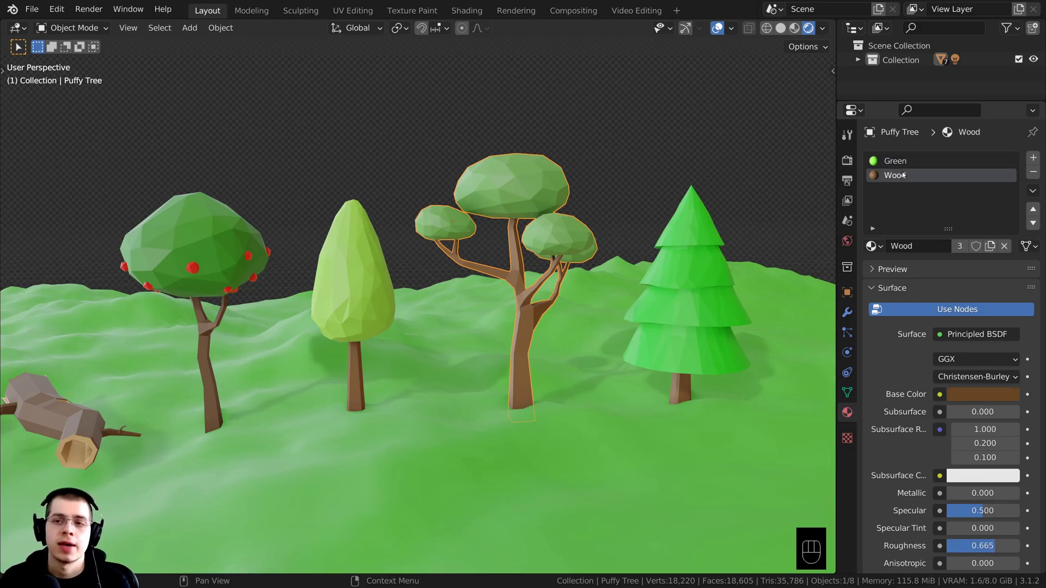
{"action": "scroll", "coordinate": [731, 202], "scroll_direction": "down", "scroll_amount": 2}
{"action": "key", "text": "alt+a"}
{"action": "middle_click_drag", "start_coordinate": [706, 211], "coordinate": [363, 210]}
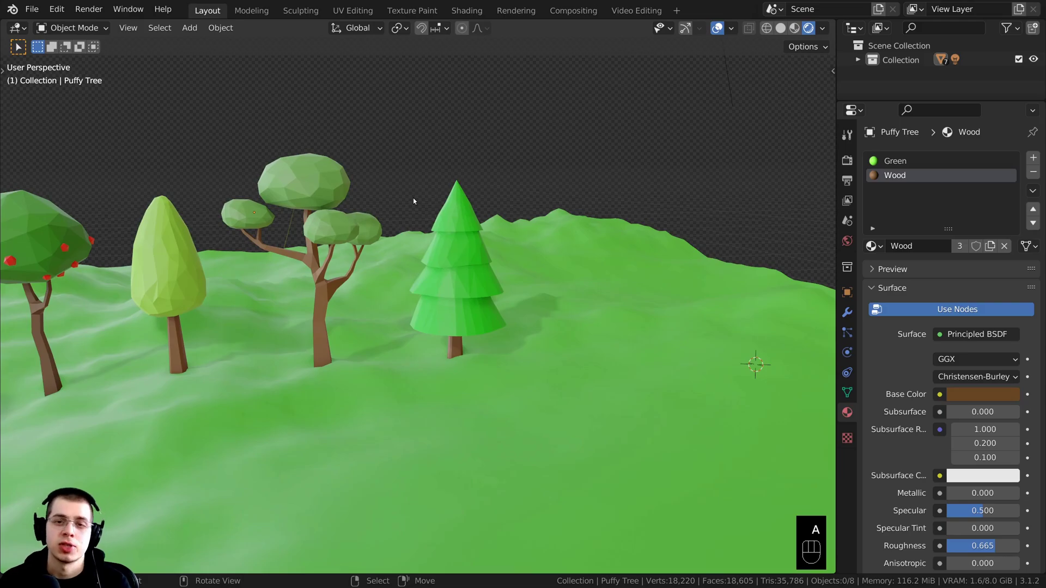
Add an ico sphere beside the pine tree and orbit to see it.
{"action": "key", "text": "shift+a"}
{"action": "mouse_move", "coordinate": [512, 163]}
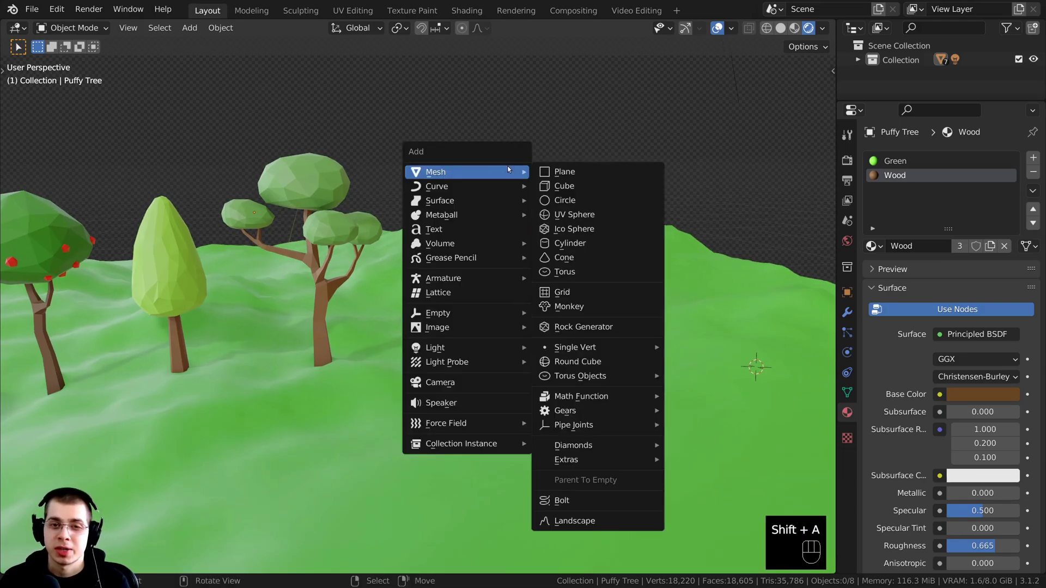
{"action": "left_click", "coordinate": [571, 229]}
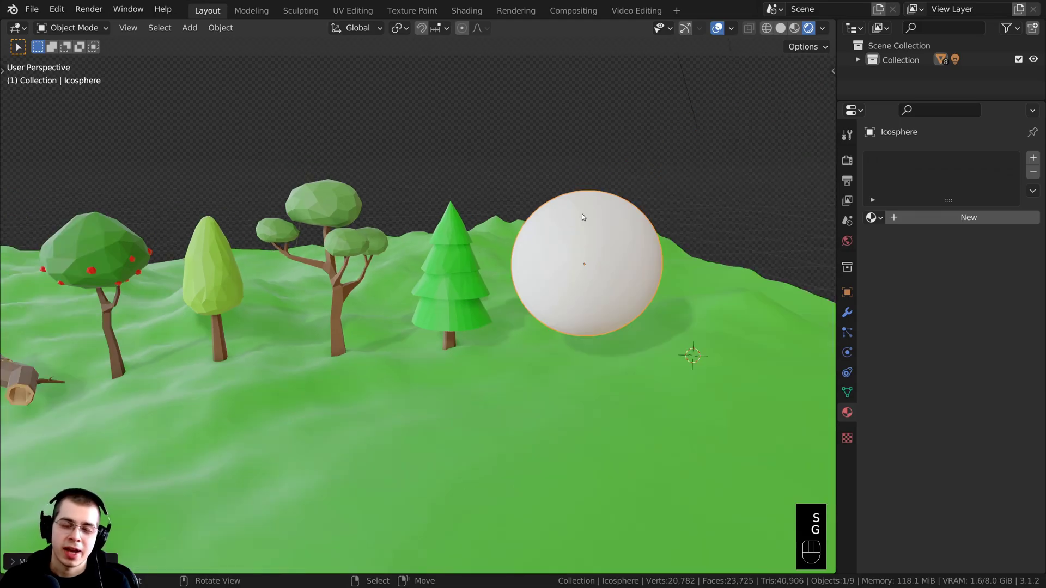
{"action": "middle_click_drag", "start_coordinate": [581, 217], "coordinate": [417, 189]}
Finish shading and deselect the sphere, then browse Blender Procedural Material Pack #7.blend for appending.
{"action": "key", "text": "w"}
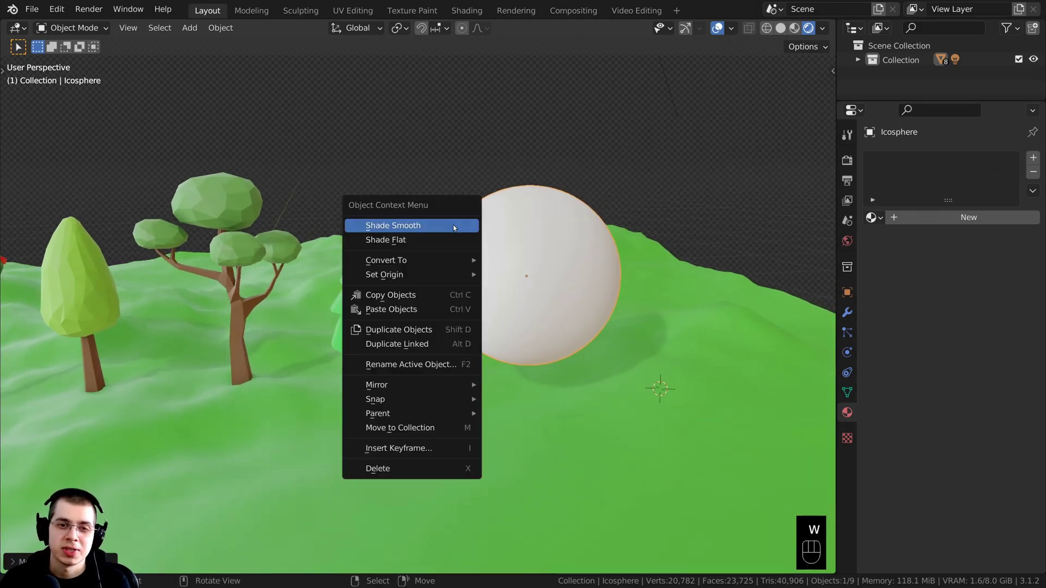
{"action": "key", "text": "a"}
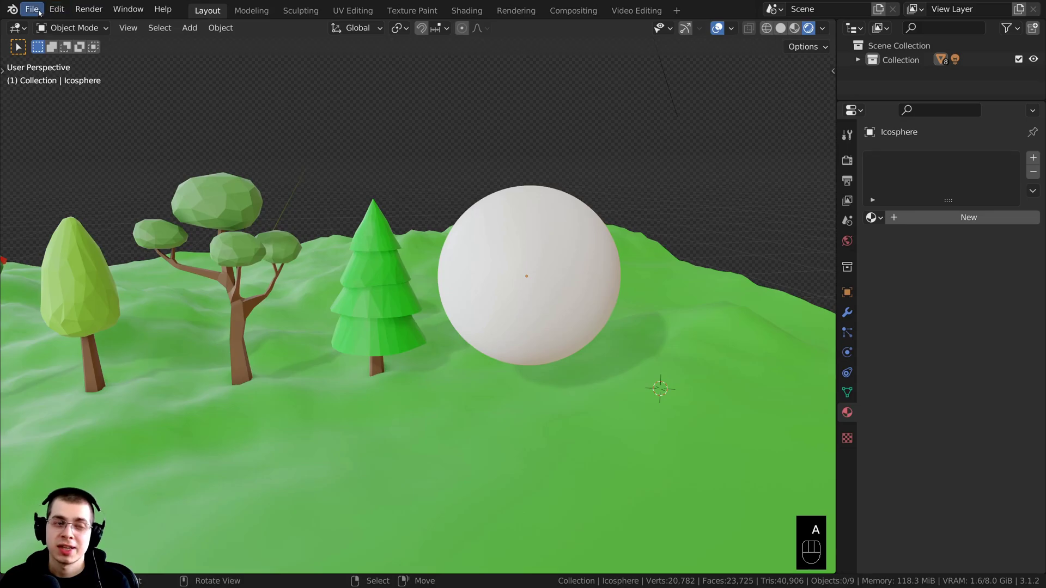
{"action": "left_click", "coordinate": [31, 9]}
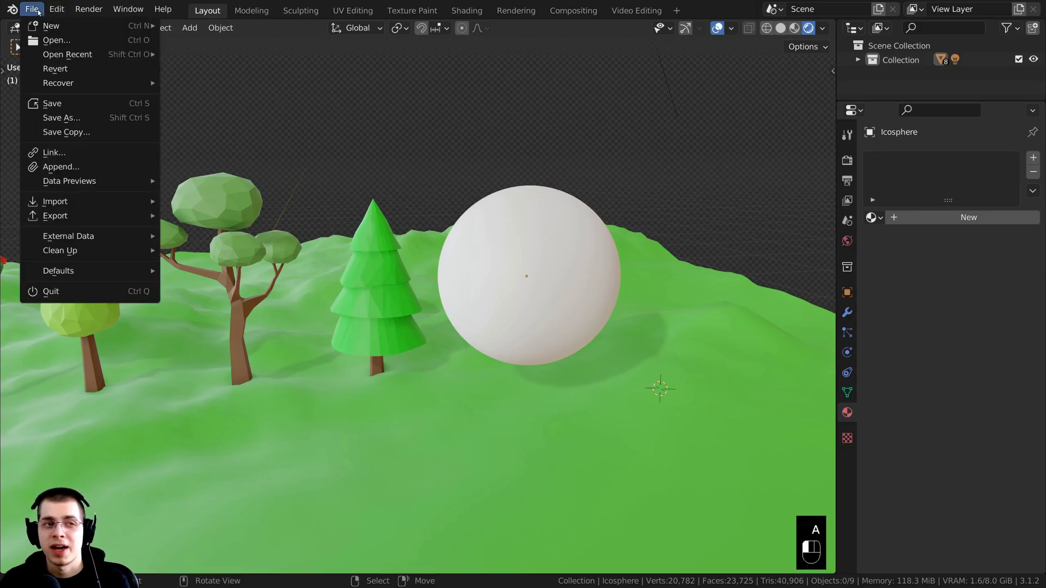
{"action": "left_click", "coordinate": [58, 168]}
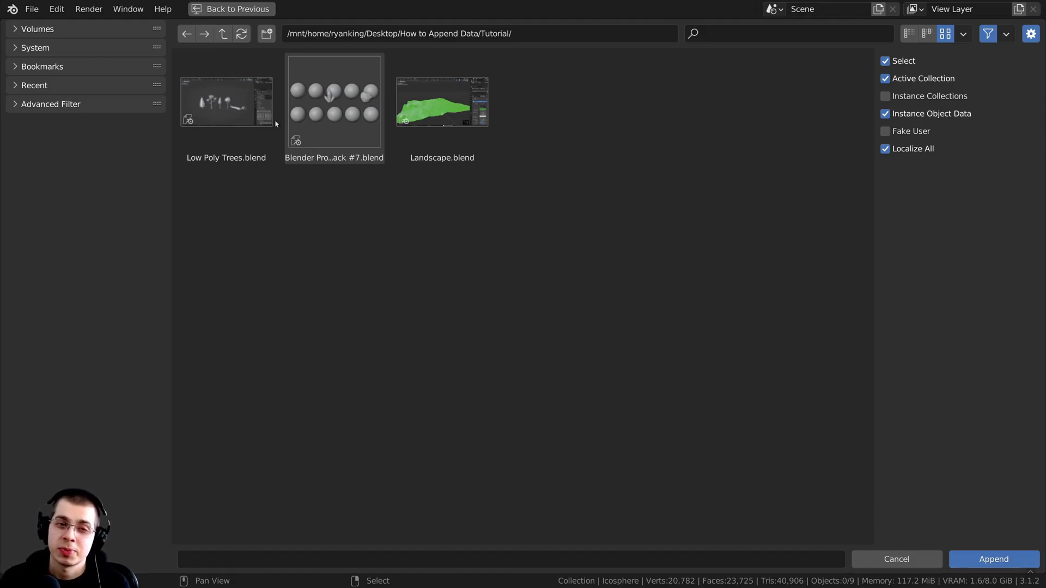
{"action": "double_click", "coordinate": [335, 103]}
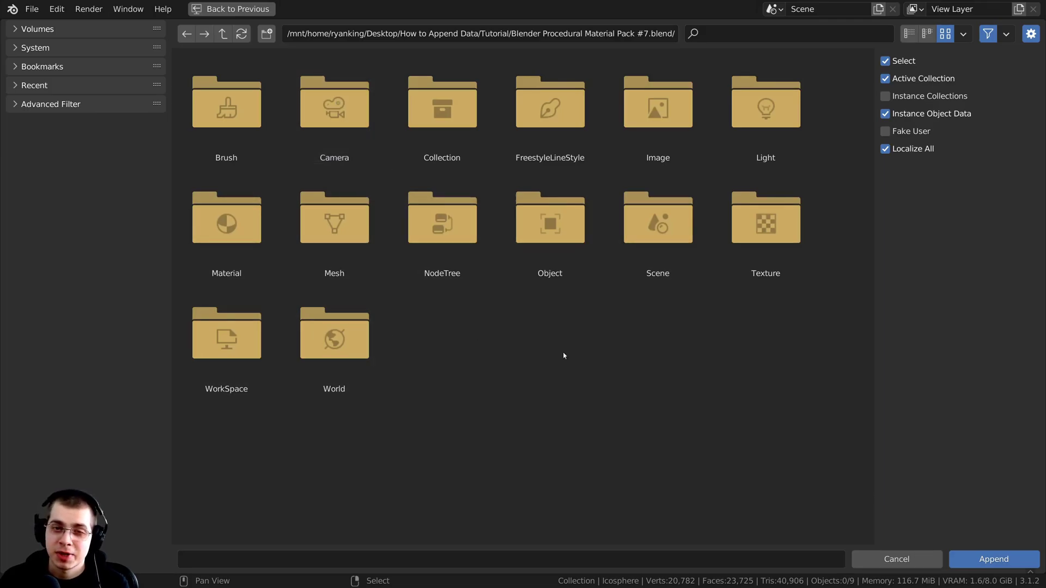
Append the Procedural Dirty Metal material from the pack's Material folder.
{"action": "double_click", "coordinate": [540, 228]}
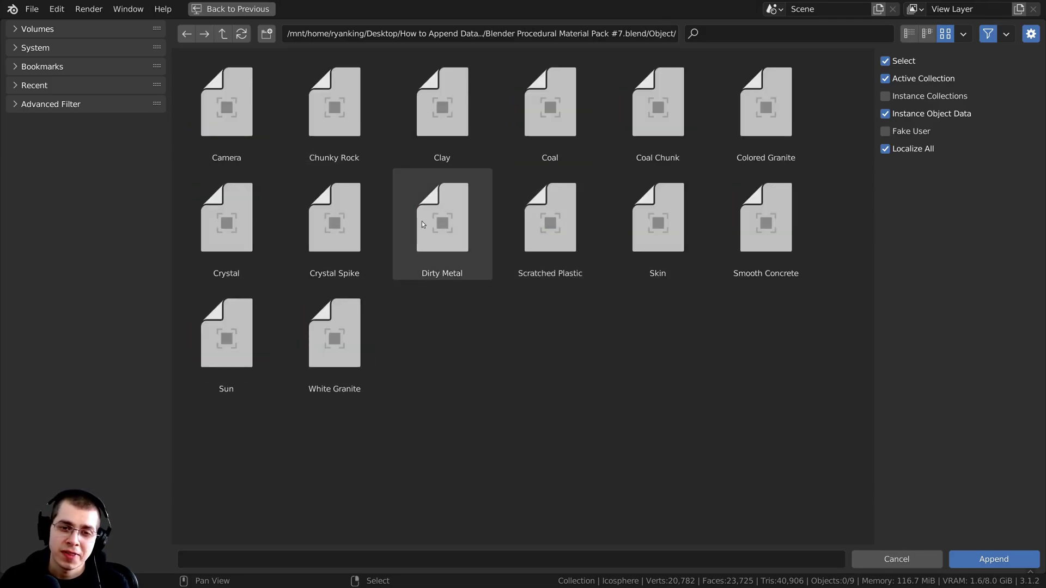
{"action": "left_click", "coordinate": [441, 243]}
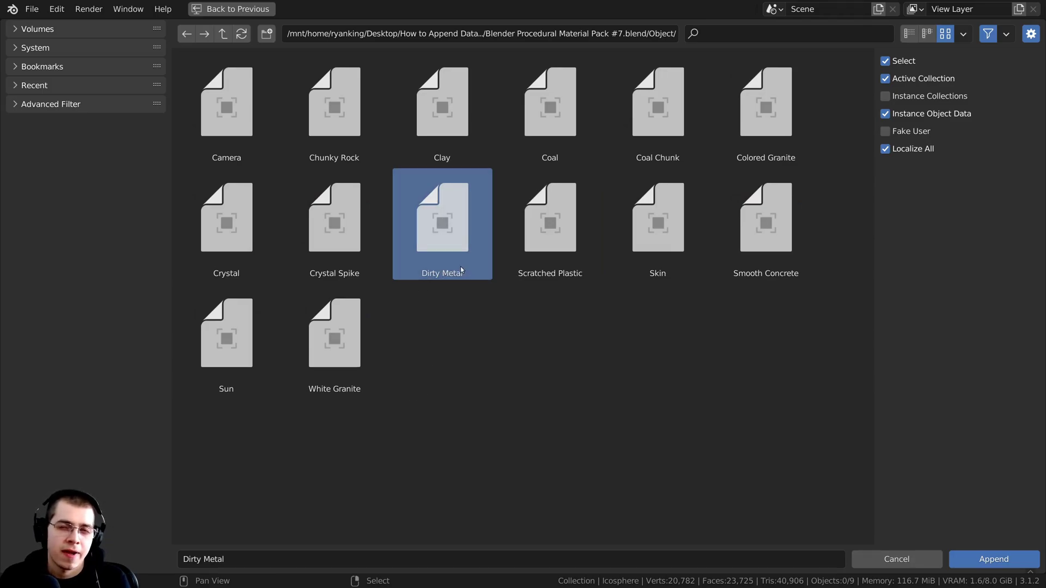
{"action": "left_click", "coordinate": [224, 38]}
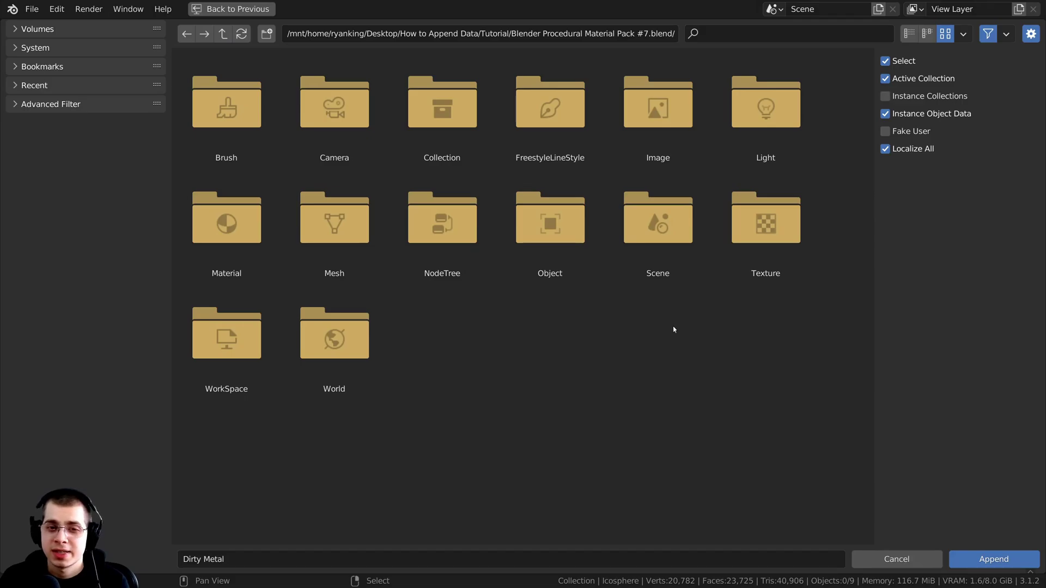
{"action": "left_click", "coordinate": [231, 250]}
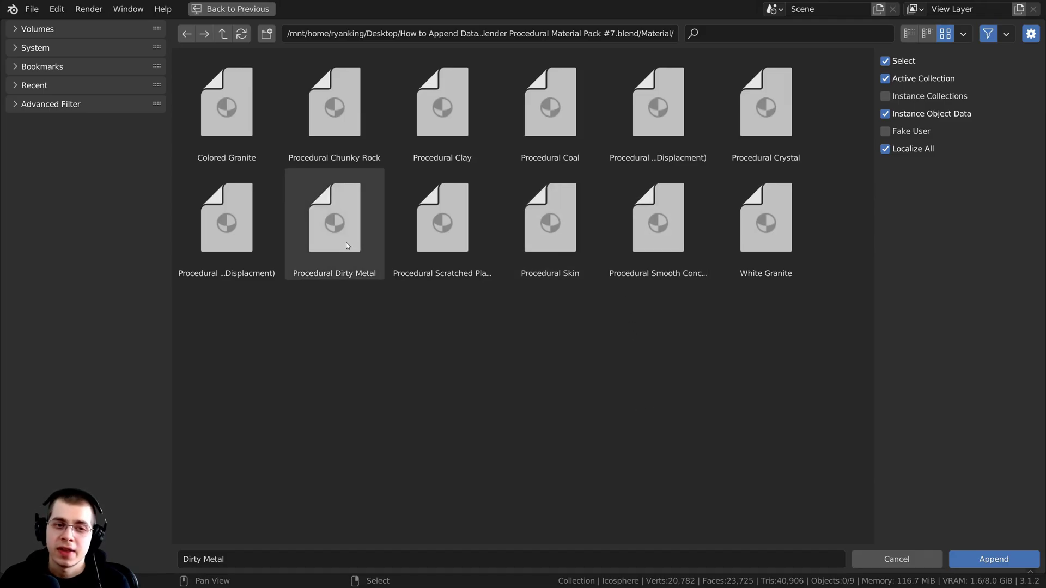
{"action": "left_click", "coordinate": [335, 231]}
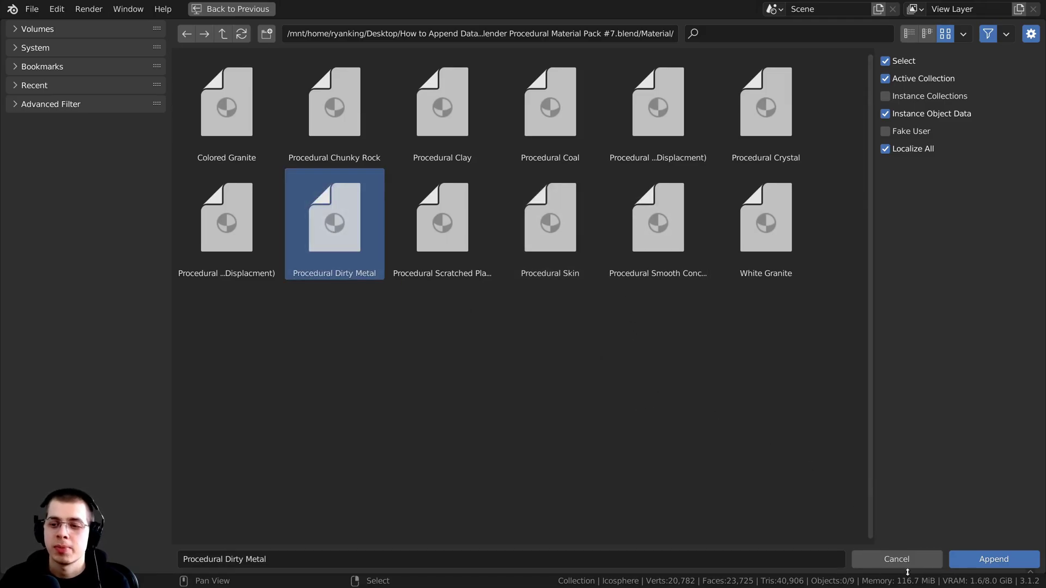
{"action": "left_click", "coordinate": [995, 565]}
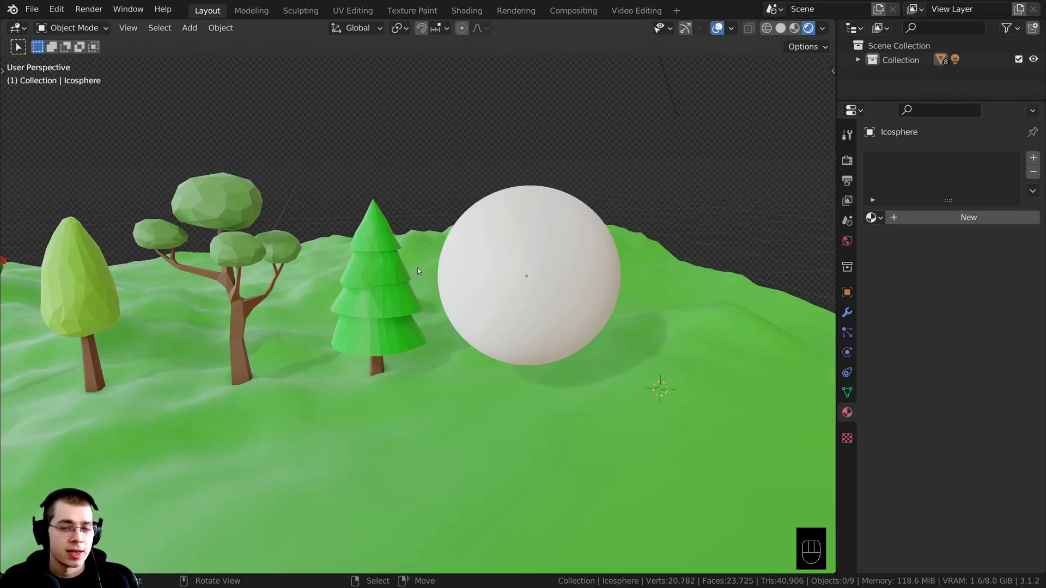
Assign Procedural Dirty Metal to the white sphere and frame the view on it.
{"action": "left_click", "coordinate": [495, 230]}
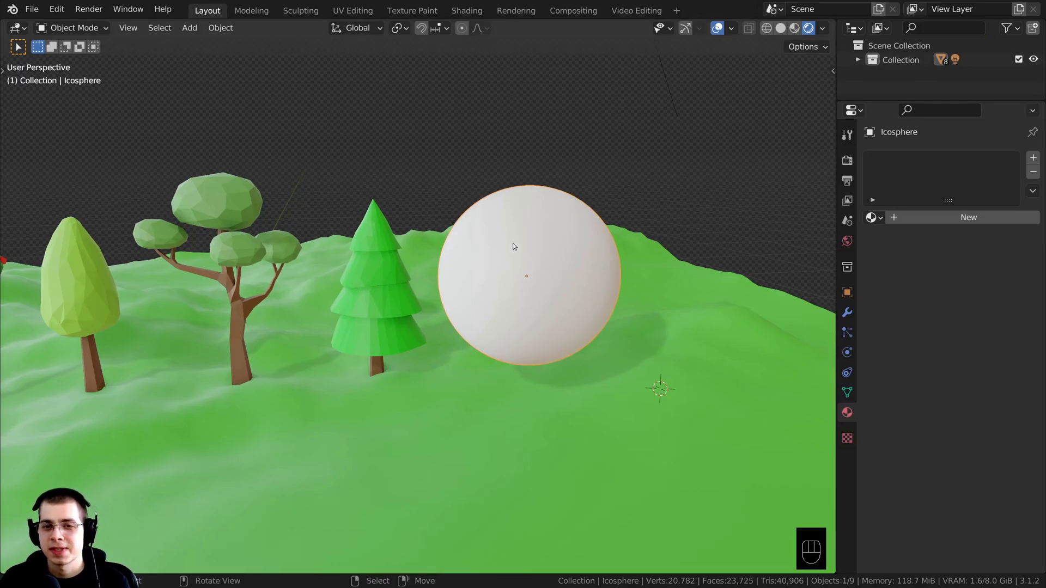
{"action": "left_click", "coordinate": [873, 217]}
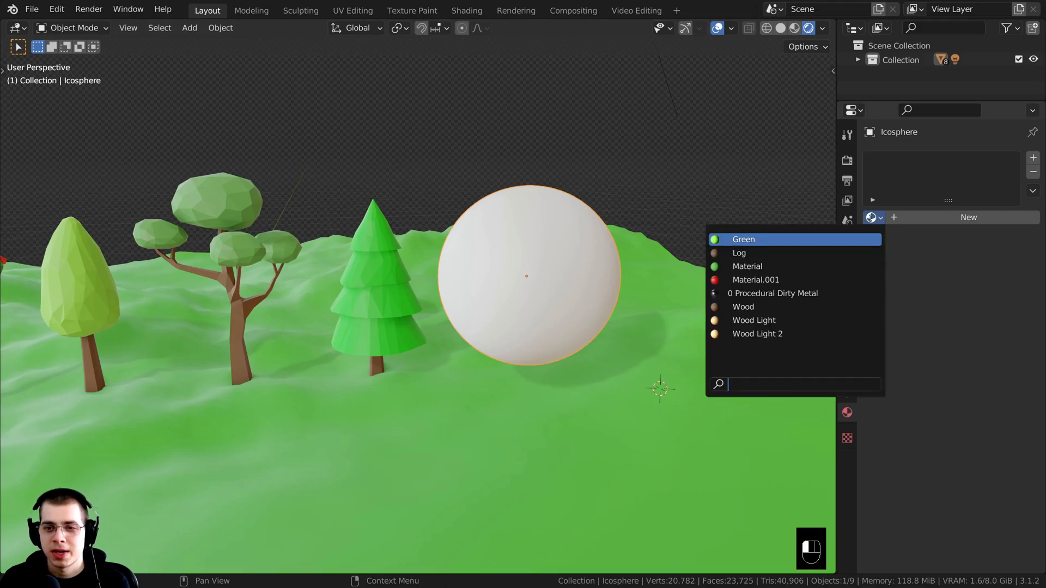
{"action": "left_click", "coordinate": [709, 294]}
{"action": "middle_click_drag", "start_coordinate": [627, 279], "coordinate": [461, 258], "text": "shift"}
{"action": "key", "text": "KP_Decimal"}
{"action": "scroll", "coordinate": [483, 292], "scroll_direction": "down", "scroll_amount": 4}
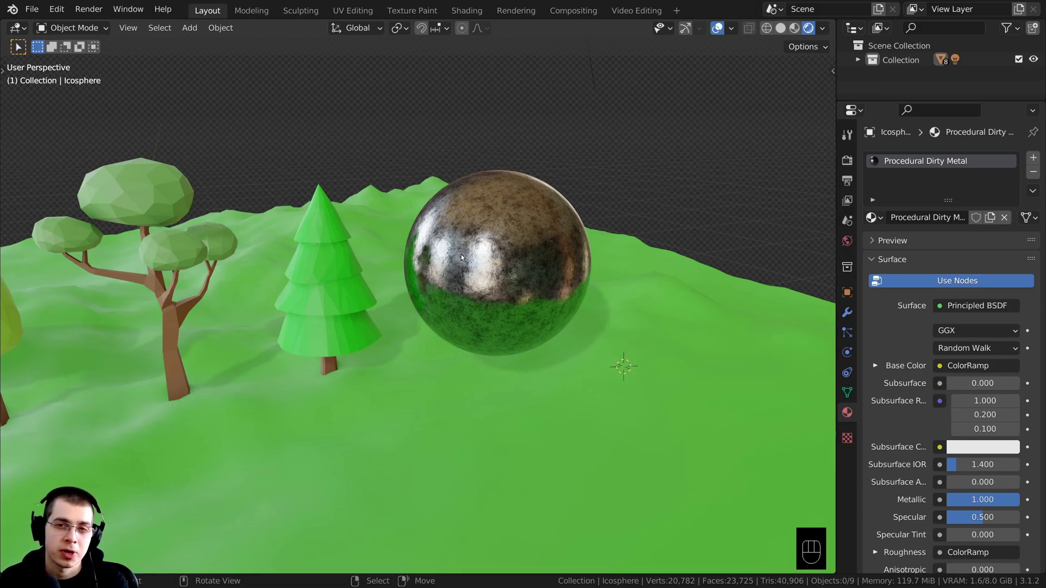
{"action": "left_click", "coordinate": [31, 10]}
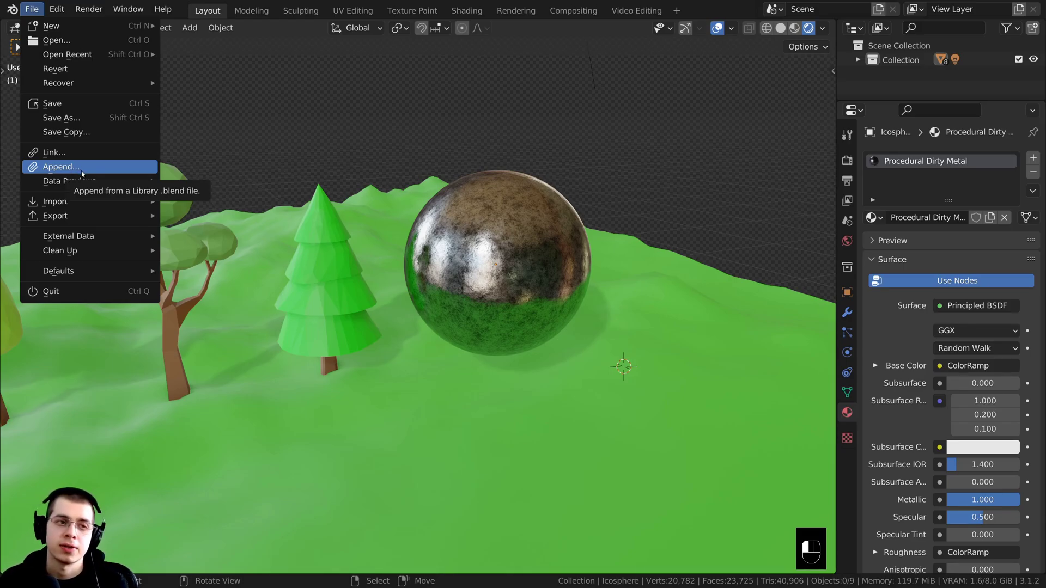
Show the File > Import list of formats such as FBX, OBJ and glTF.
{"action": "left_click", "coordinate": [39, 14]}
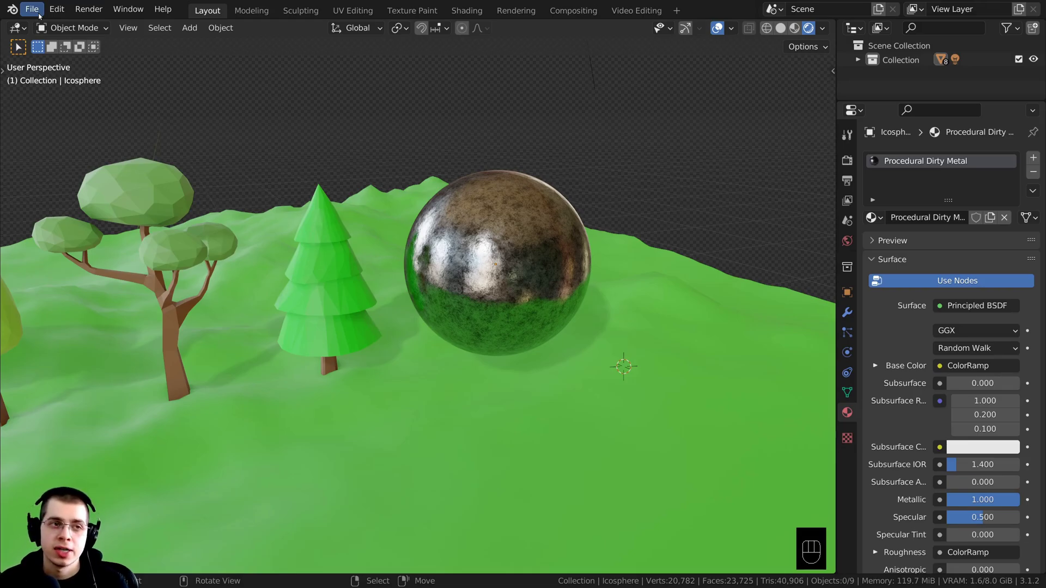
{"action": "left_click", "coordinate": [40, 15]}
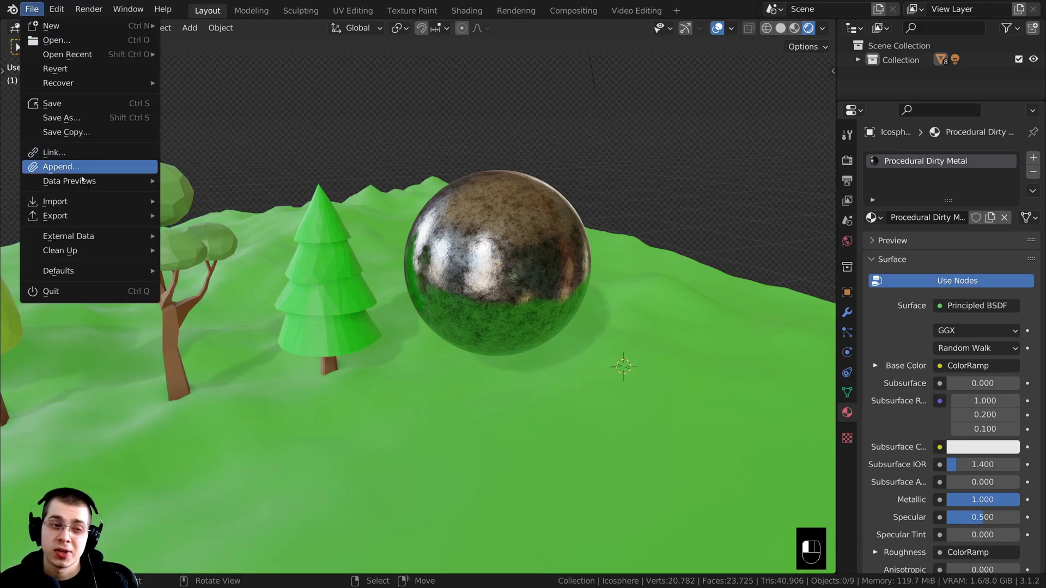
{"action": "mouse_move", "coordinate": [56, 203]}
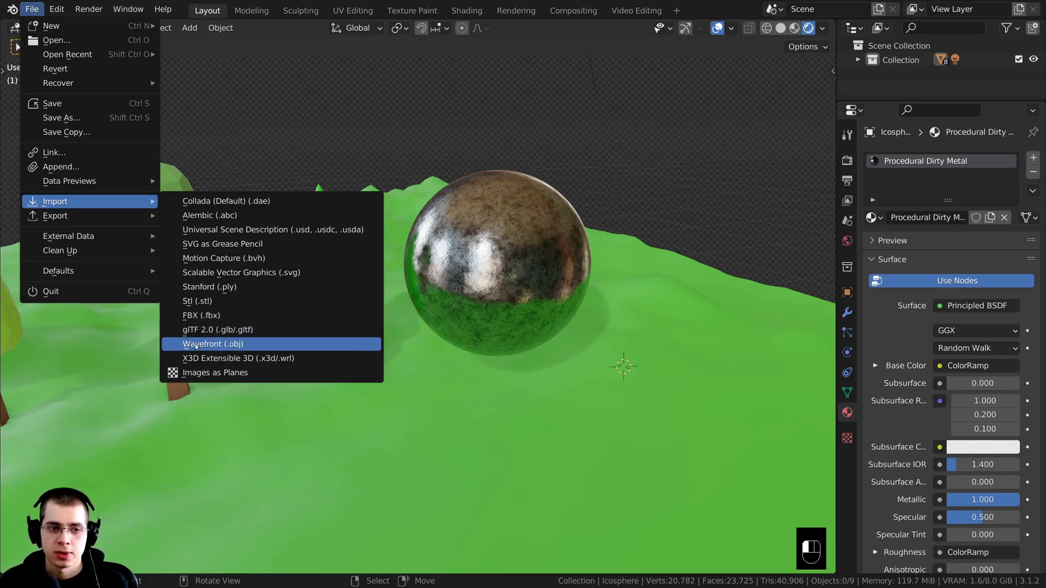
Start an FBX import and pick Train Low Poly.fbx in the Tutorial folder.
{"action": "left_click", "coordinate": [237, 320]}
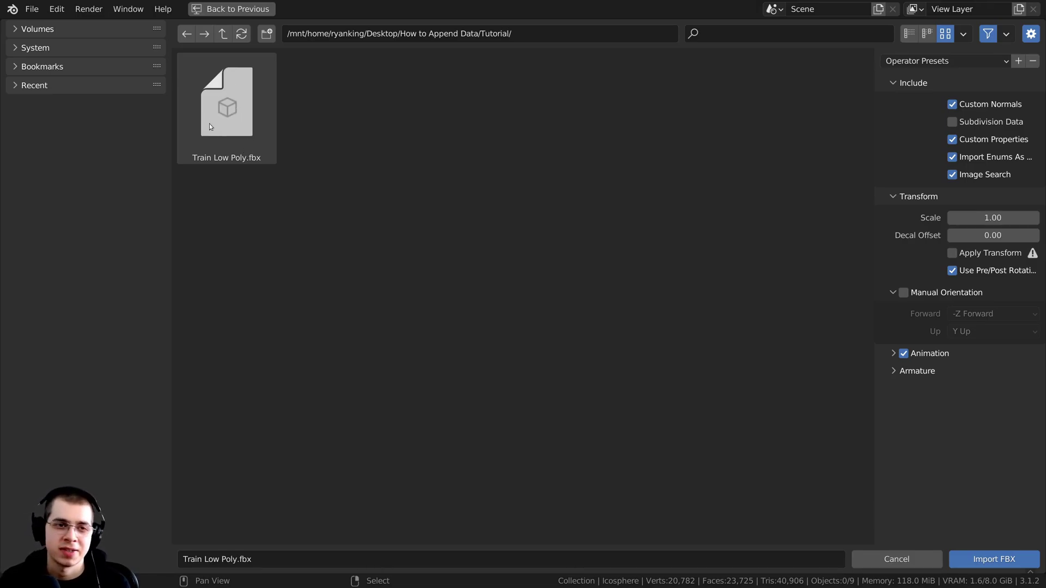
{"action": "left_click", "coordinate": [212, 97]}
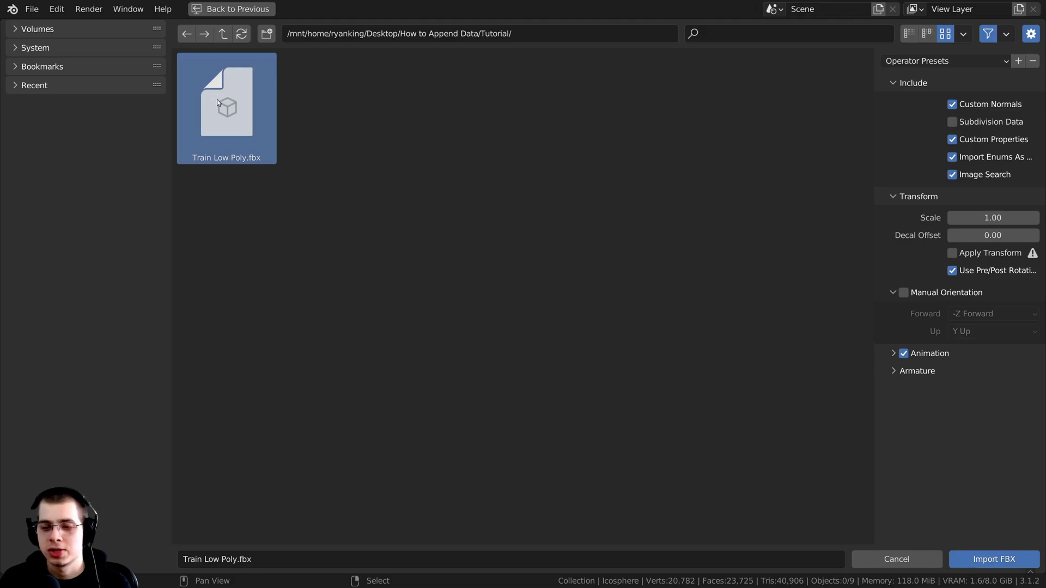
Import Train Low Poly.fbx and zoom out to see the whole train.
{"action": "left_click", "coordinate": [979, 561]}
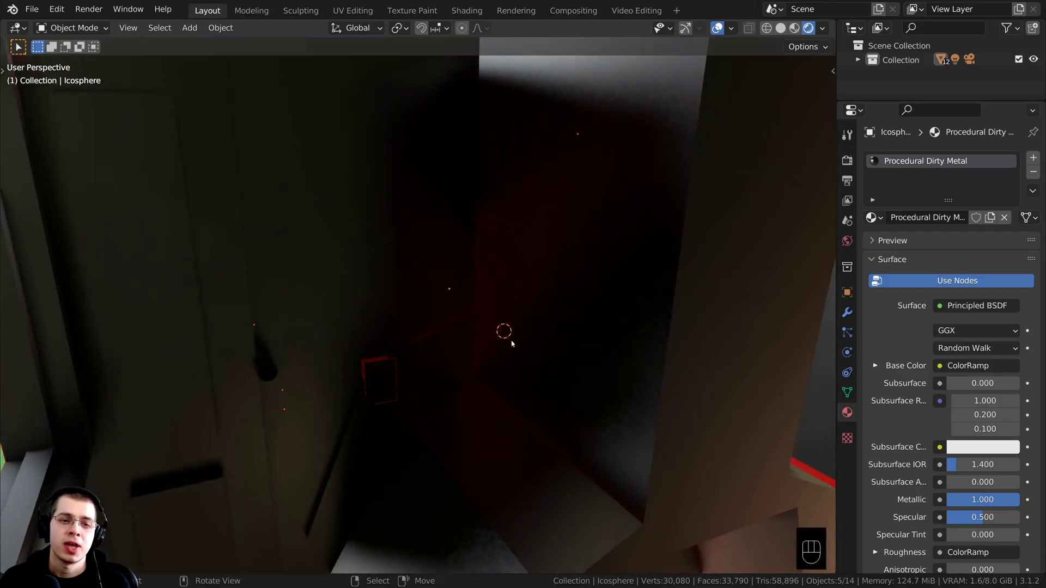
{"action": "scroll", "coordinate": [512, 343], "scroll_direction": "down", "scroll_amount": 10}
{"action": "middle_click_drag", "start_coordinate": [512, 343], "coordinate": [674, 321]}
Scale, move and rotate the train and its tracks into place on the terrain.
{"action": "key", "text": "s"}
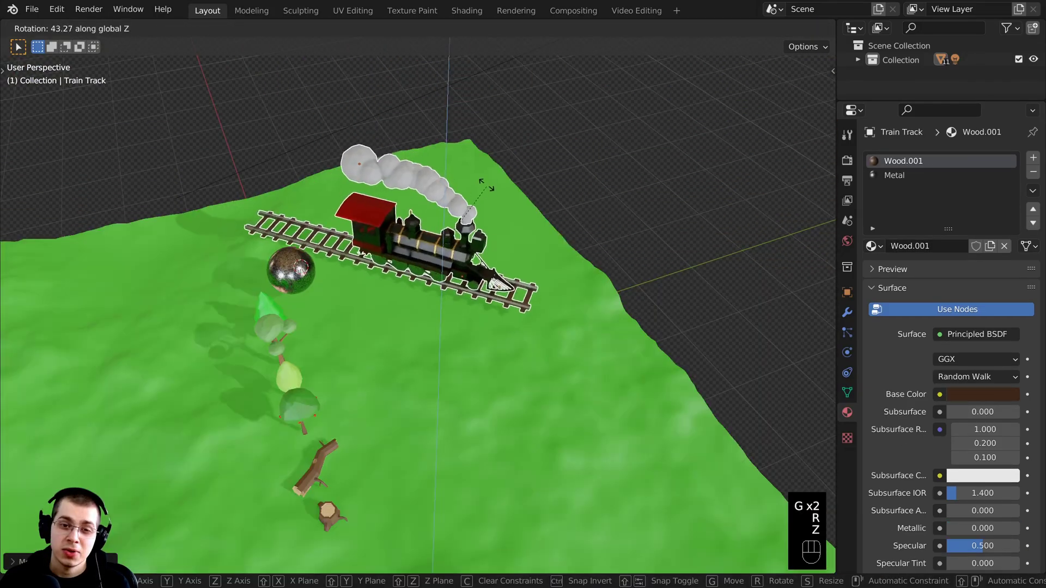
{"action": "key", "text": "g"}
{"action": "left_click", "coordinate": [522, 230]}
{"action": "middle_click_drag", "start_coordinate": [522, 229], "coordinate": [616, 214]}
{"action": "key", "text": "r"}
{"action": "left_click", "coordinate": [632, 163]}
{"action": "scroll", "coordinate": [632, 164], "scroll_direction": "down", "scroll_amount": 4}
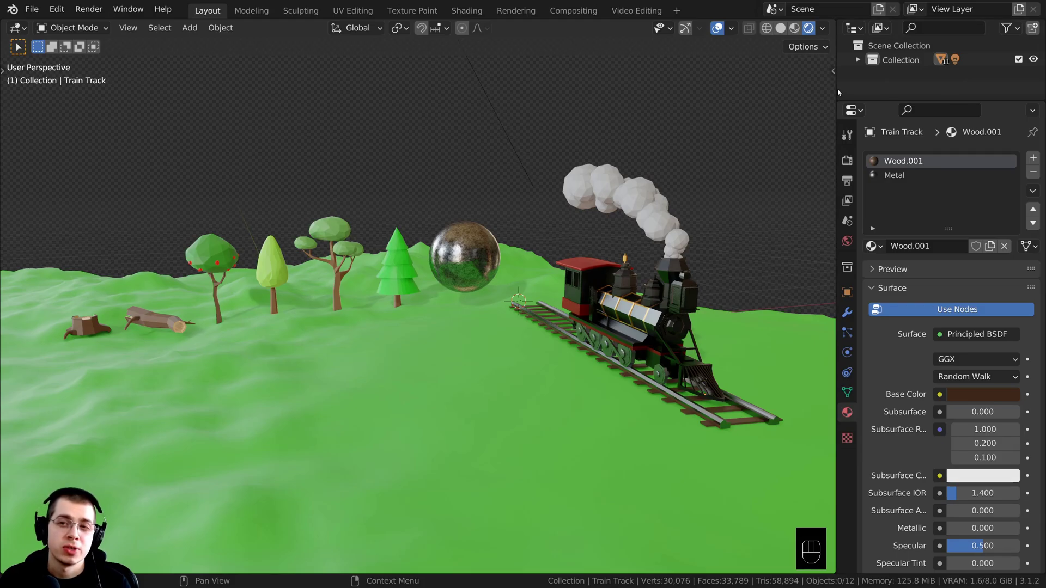
Narrow the side panel, split the 3D view, and make the right area an Asset Browser.
{"action": "left_click_drag", "start_coordinate": [837, 92], "coordinate": [866, 81]}
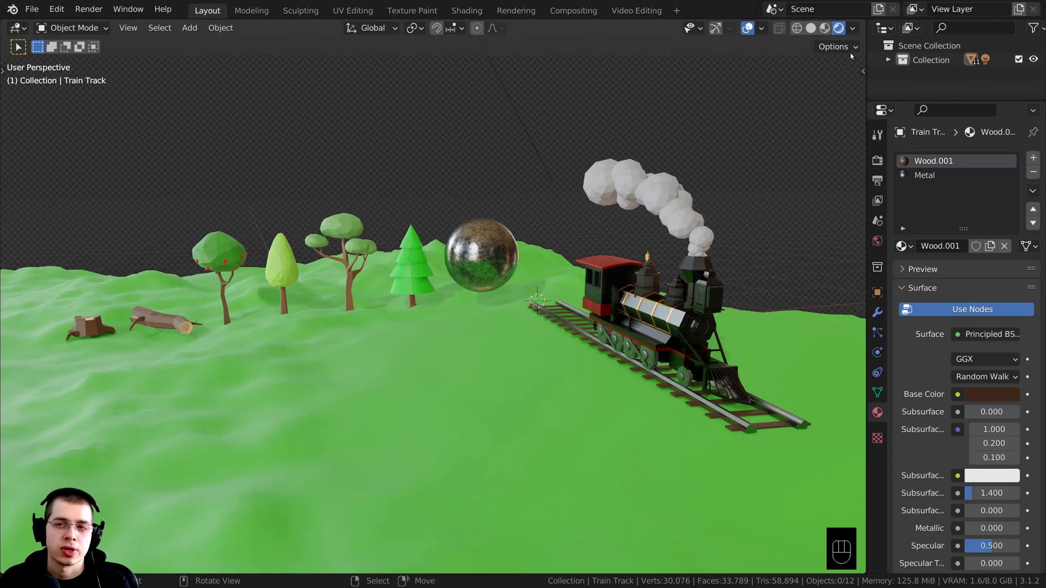
{"action": "left_click_drag", "start_coordinate": [863, 22], "coordinate": [396, 31]}
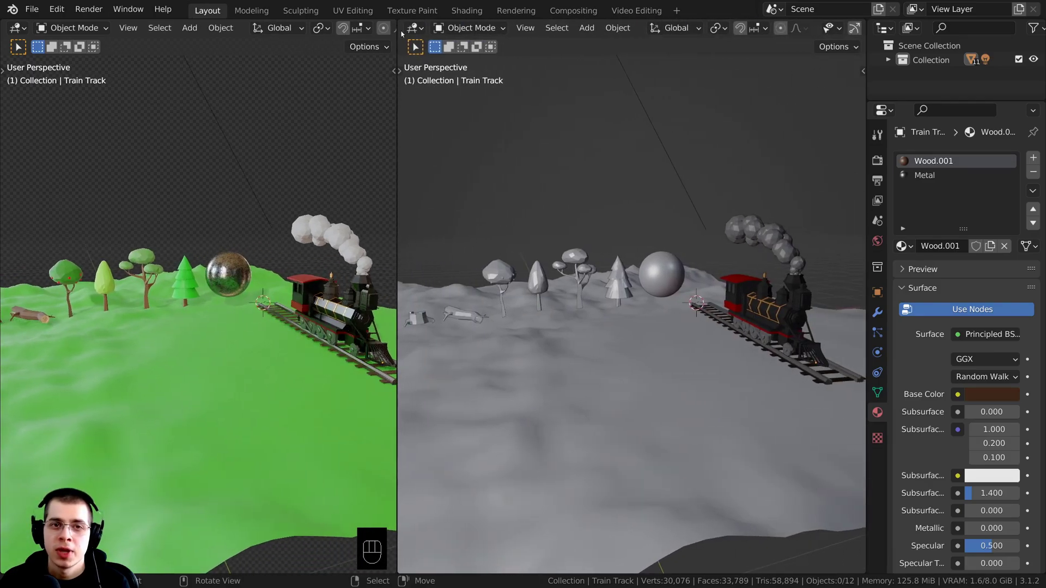
{"action": "left_click", "coordinate": [413, 28]}
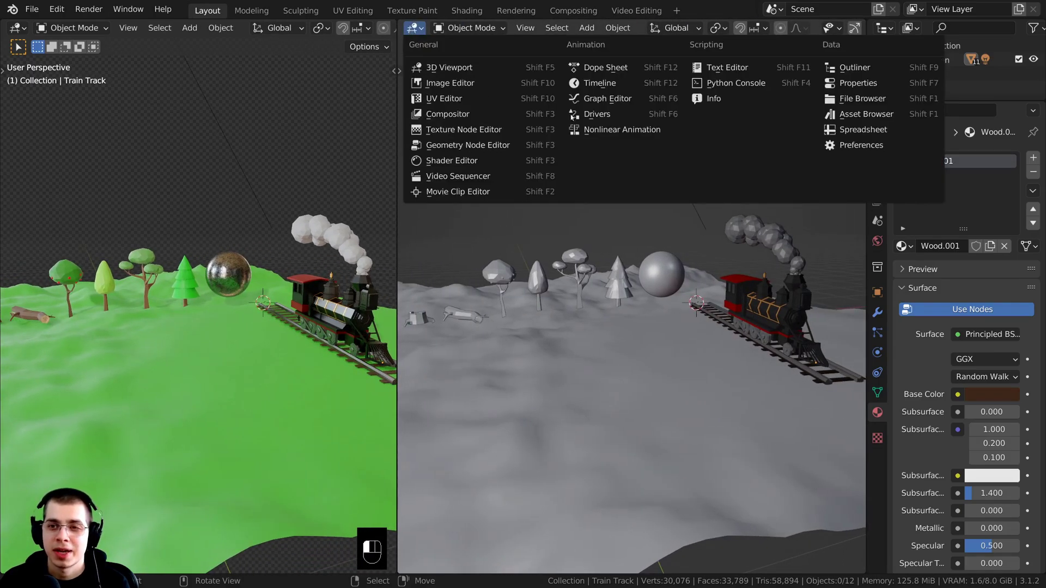
{"action": "left_click", "coordinate": [871, 115]}
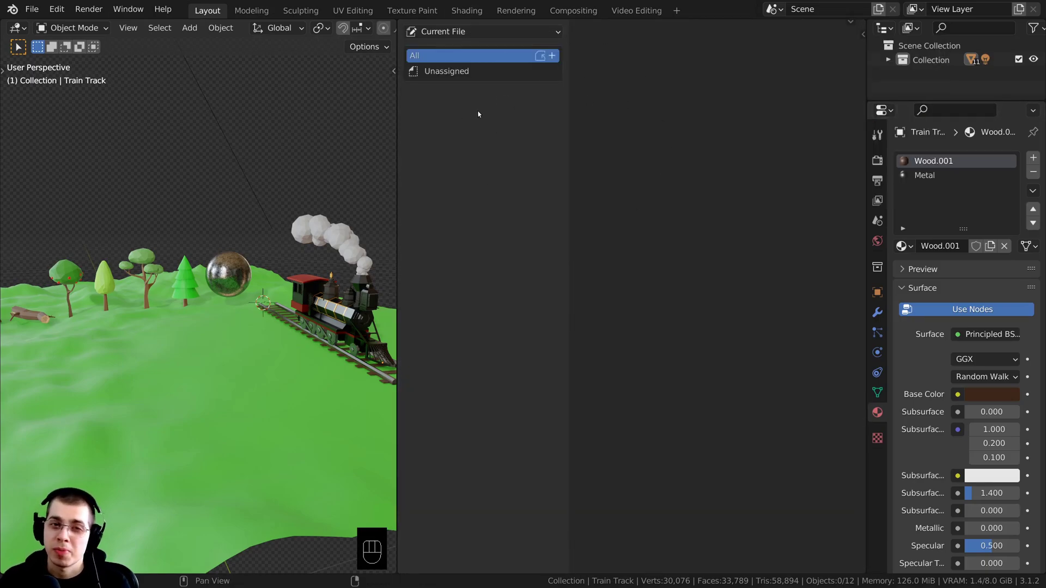
Switch the Asset Browser to the HDRIs library and pick the Blouberg Sunrise 2 HDRI.
{"action": "left_click", "coordinate": [471, 31]}
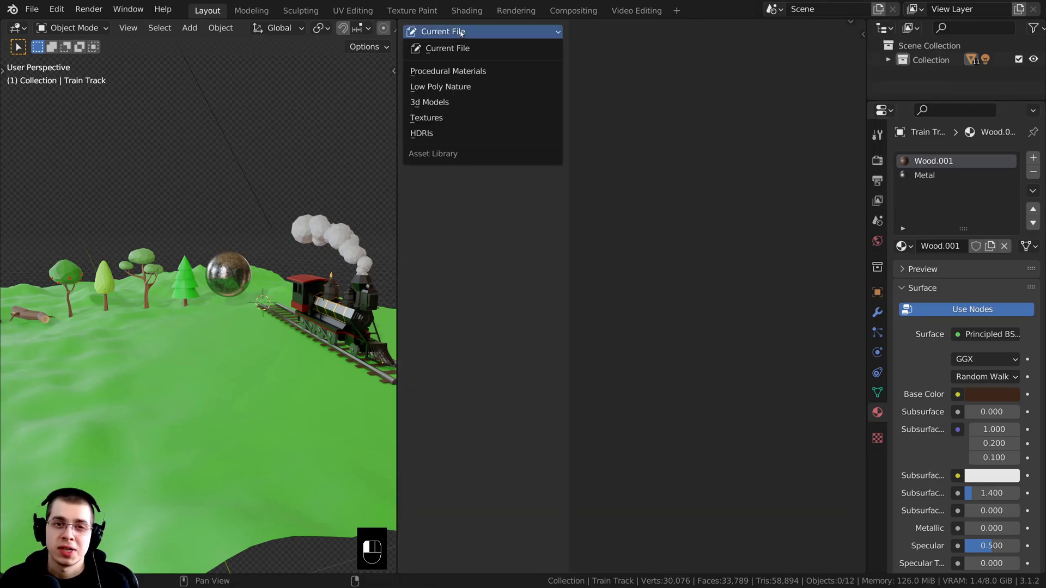
{"action": "left_click", "coordinate": [437, 133]}
{"action": "middle_click_drag", "start_coordinate": [248, 338], "coordinate": [393, 381]}
{"action": "left_click", "coordinate": [685, 398]}
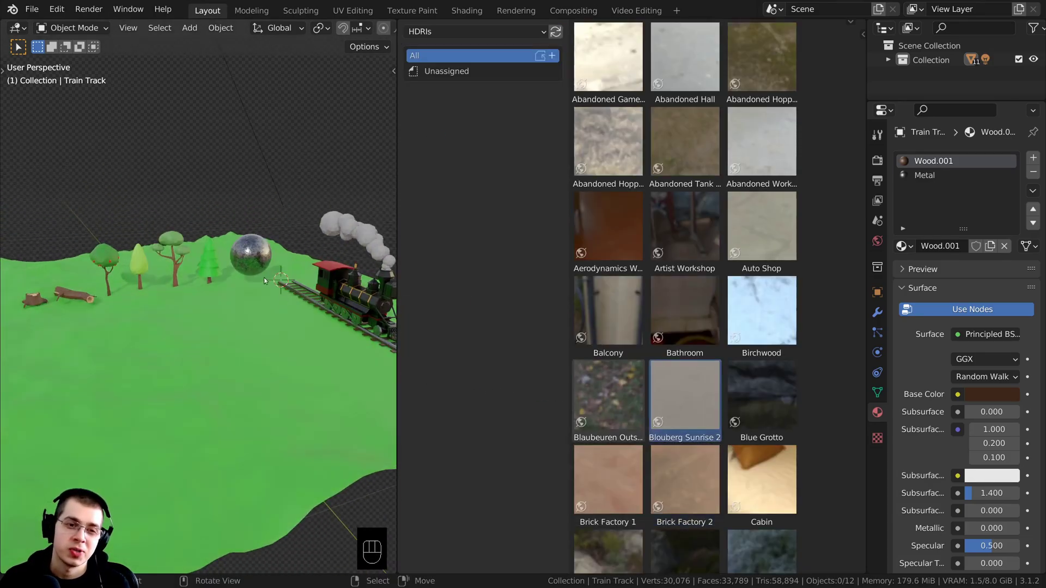
{"action": "middle_click_drag", "start_coordinate": [264, 280], "coordinate": [261, 331], "text": "shift"}
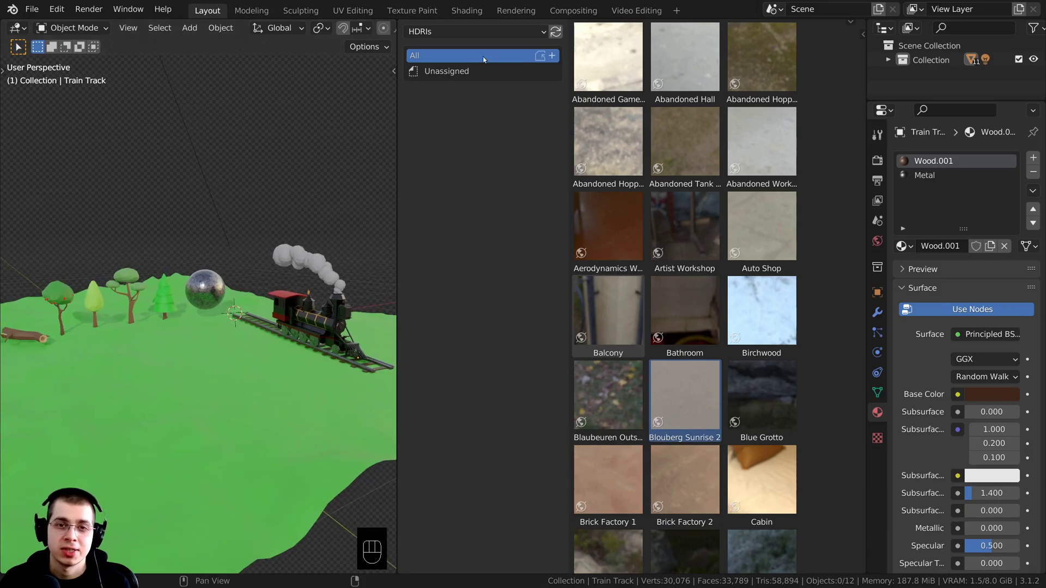
Browse the Textures library, then the Procedural Materials library.
{"action": "left_click", "coordinate": [453, 31]}
{"action": "left_click", "coordinate": [443, 112]}
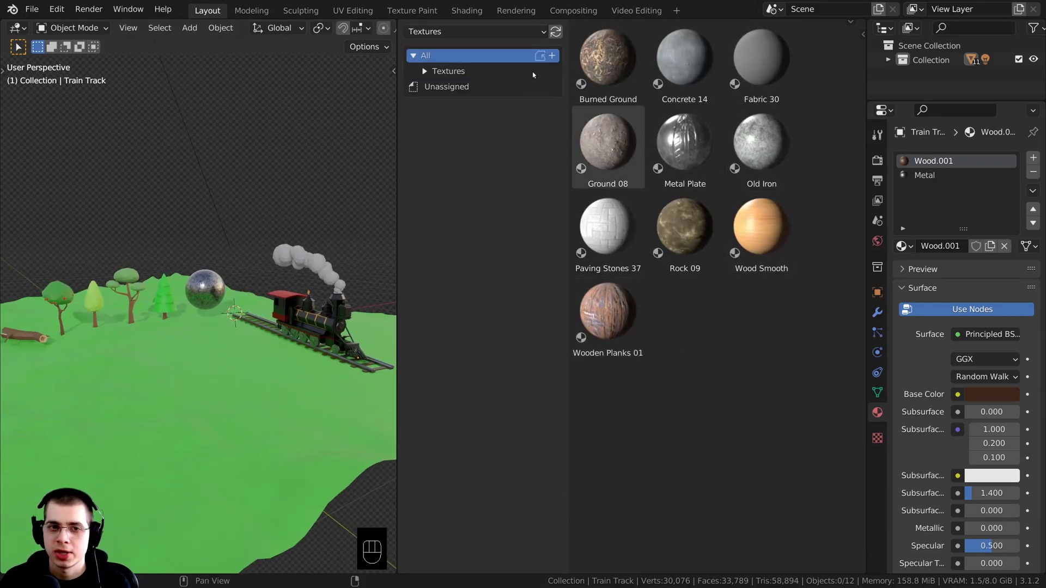
{"action": "left_click", "coordinate": [480, 33]}
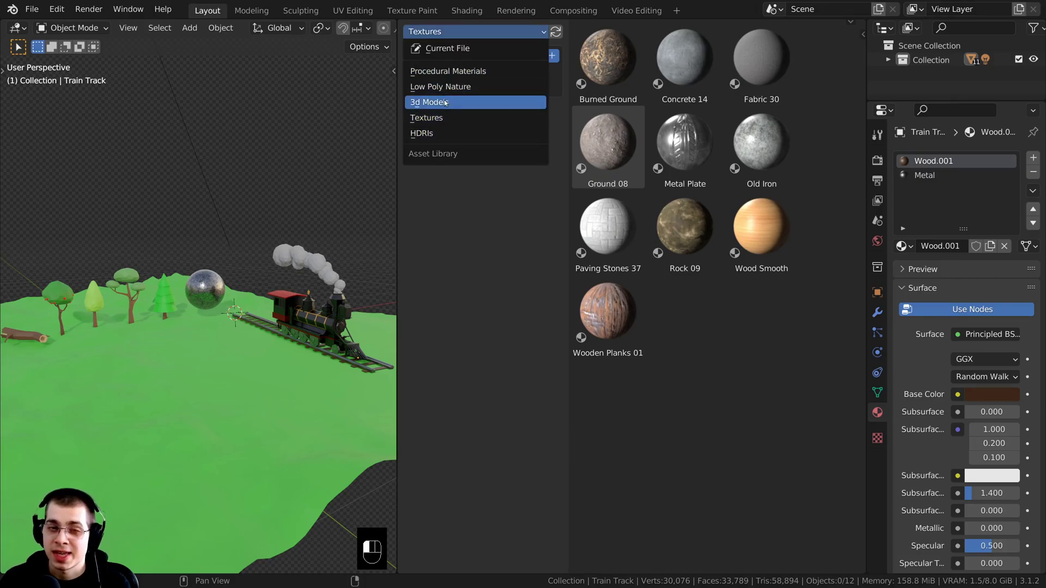
{"action": "left_click", "coordinate": [444, 71]}
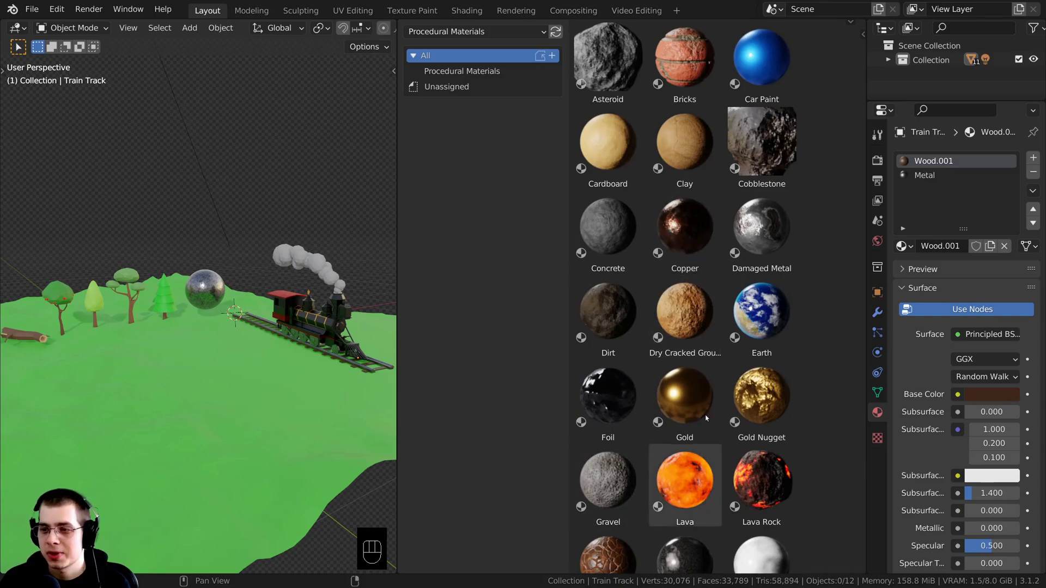
Switch to the Low Poly Nature library and scroll through its trees, grasses, mushrooms and rocks.
{"action": "left_click", "coordinate": [430, 32]}
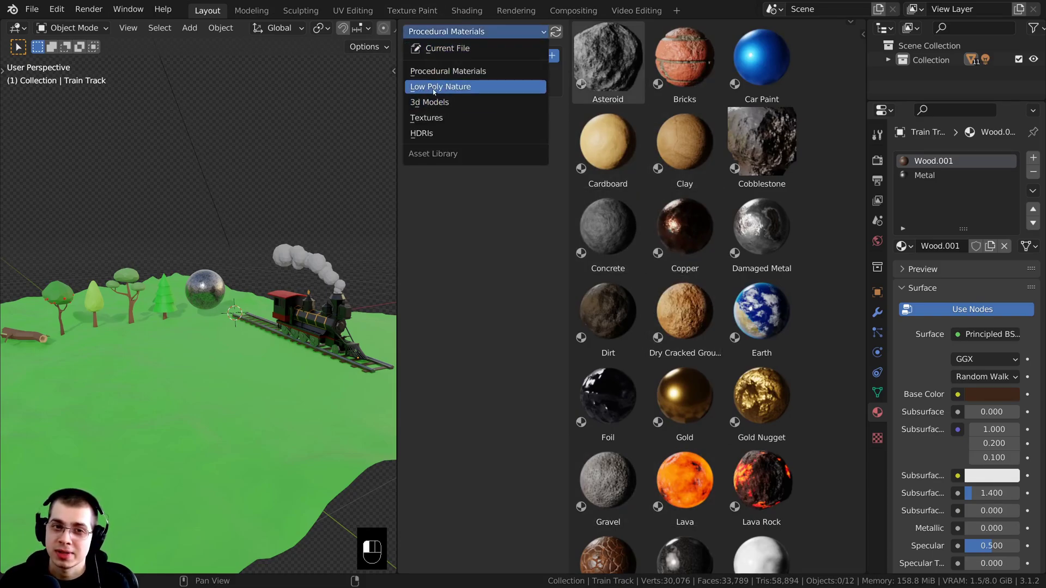
{"action": "left_click", "coordinate": [430, 87]}
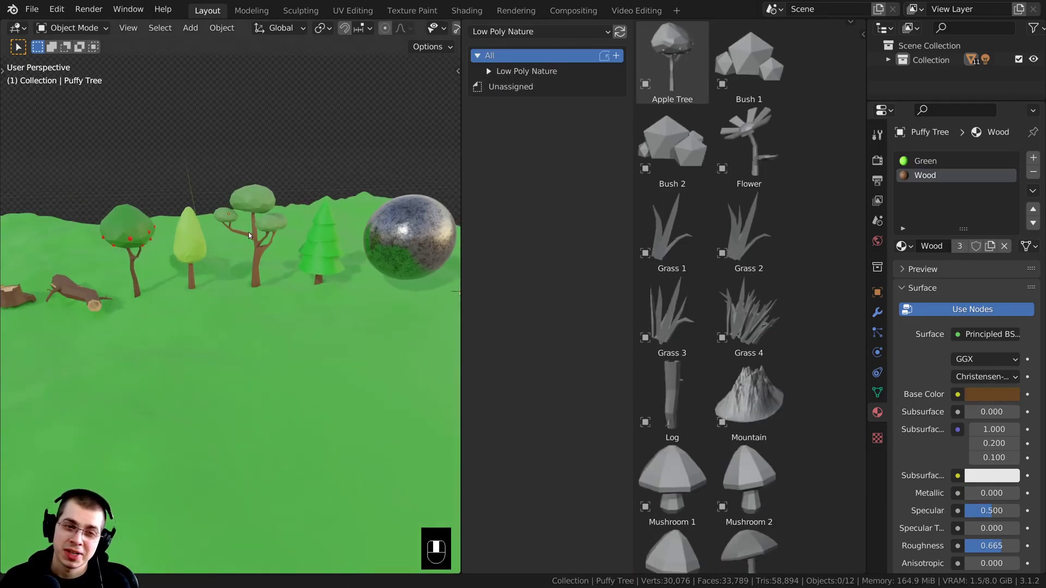
{"action": "middle_click_drag", "start_coordinate": [248, 234], "coordinate": [287, 190]}
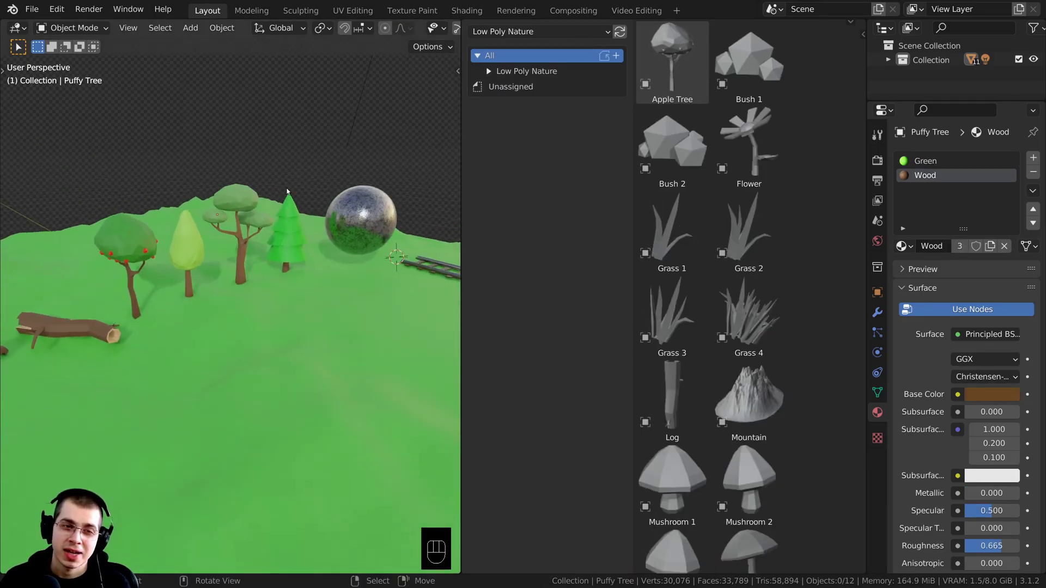
{"action": "left_click", "coordinate": [31, 9]}
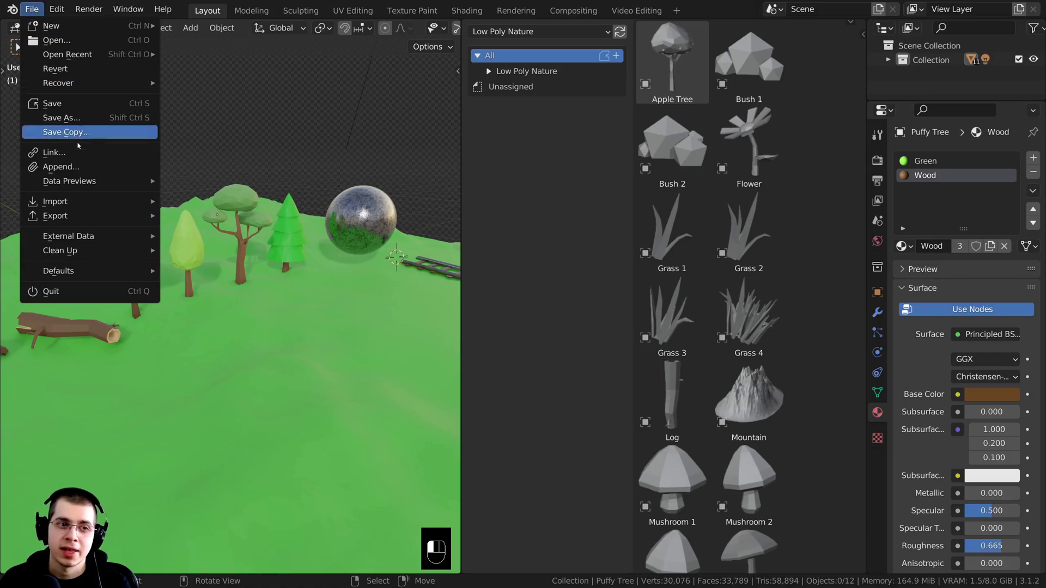
{"action": "middle_click_drag", "start_coordinate": [296, 112], "coordinate": [319, 122]}
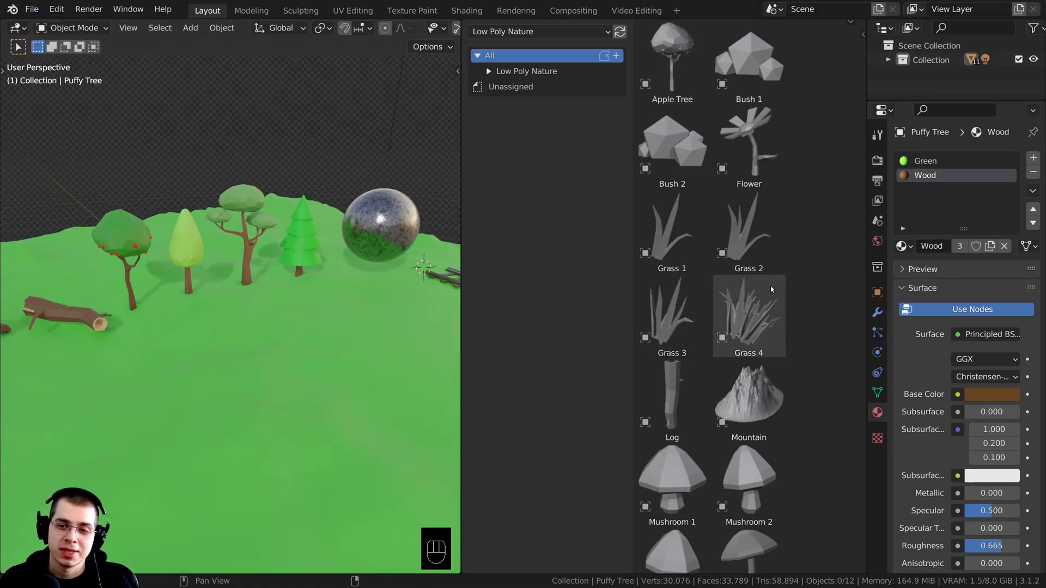
{"action": "scroll", "coordinate": [660, 249], "scroll_direction": "down", "scroll_amount": 2}
Hide the library sidebar and drop Mushroom 1 and a red Mushroom 2 onto the meadow.
{"action": "left_click_drag", "start_coordinate": [634, 223], "coordinate": [479, 224]}
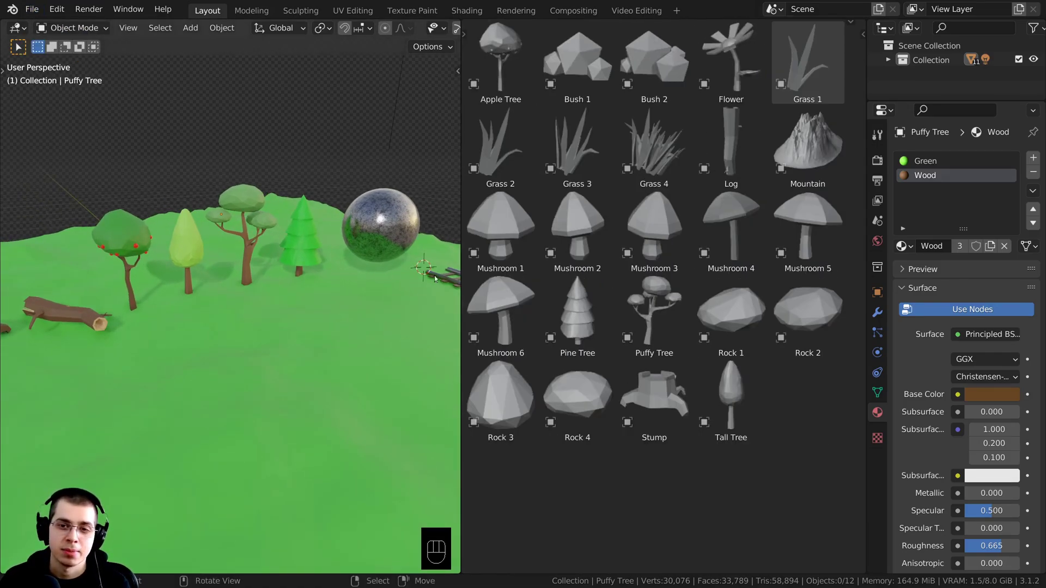
{"action": "middle_click_drag", "start_coordinate": [340, 271], "coordinate": [362, 238], "text": "shift"}
{"action": "left_click_drag", "start_coordinate": [506, 221], "coordinate": [246, 336]}
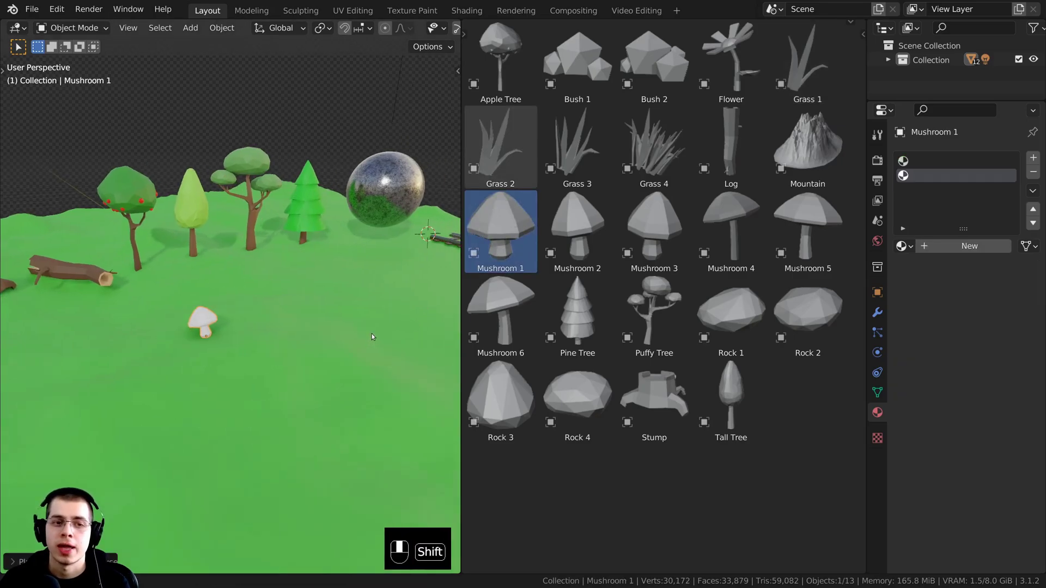
{"action": "scroll", "coordinate": [371, 333], "scroll_direction": "up", "scroll_amount": 3}
{"action": "left_click_drag", "start_coordinate": [577, 229], "coordinate": [387, 298]}
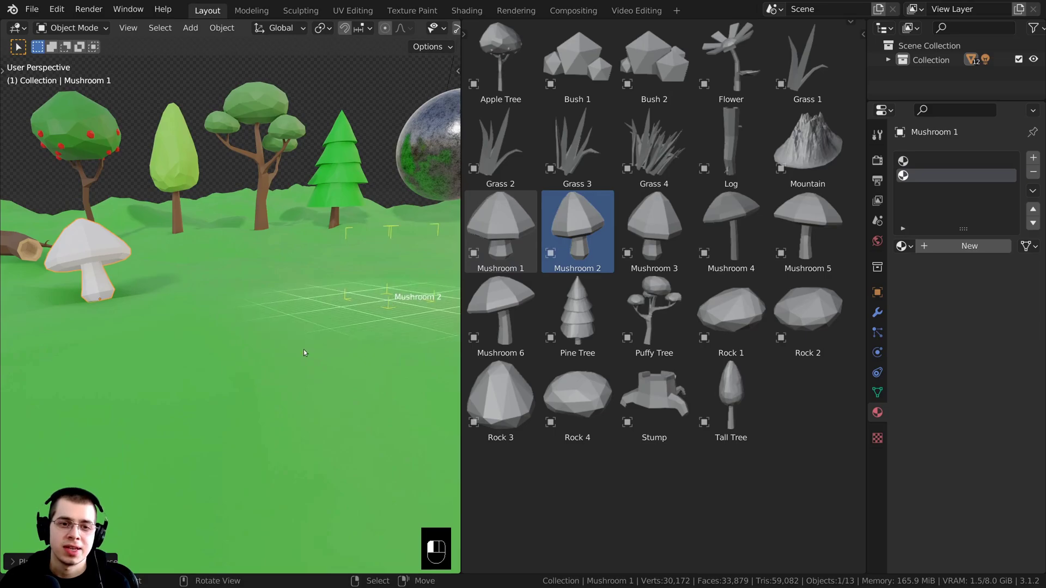
{"action": "scroll", "coordinate": [281, 390], "scroll_direction": "down", "scroll_amount": 3}
{"action": "middle_click_drag", "start_coordinate": [281, 390], "coordinate": [327, 383], "text": "shift"}
Add Rock 3, Grass 2 beside it, and a scaled, tilted Pine Tree.
{"action": "left_click_drag", "start_coordinate": [477, 392], "coordinate": [339, 392]}
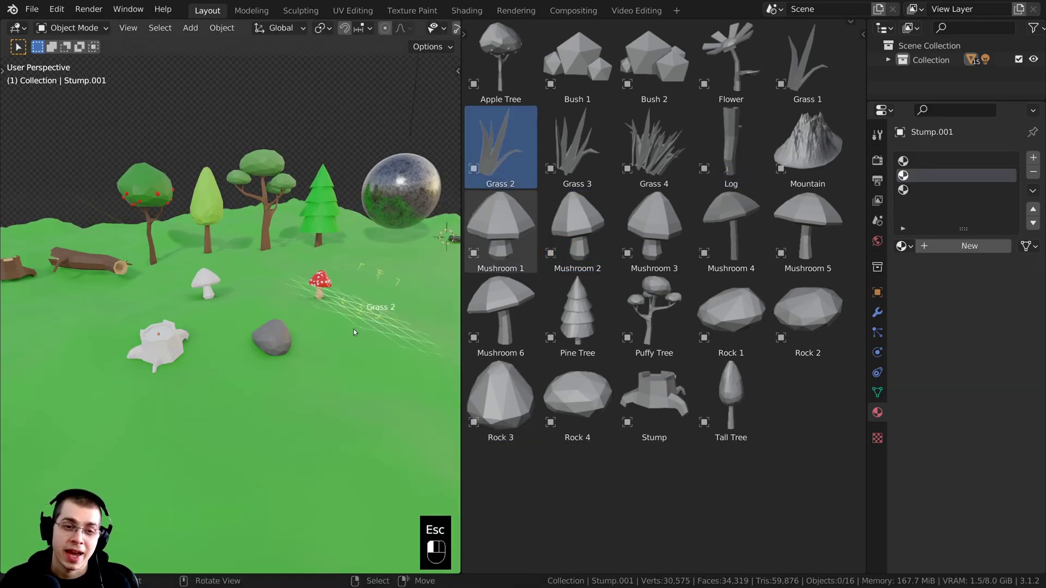
{"action": "left_click_drag", "start_coordinate": [355, 329], "coordinate": [369, 342]}
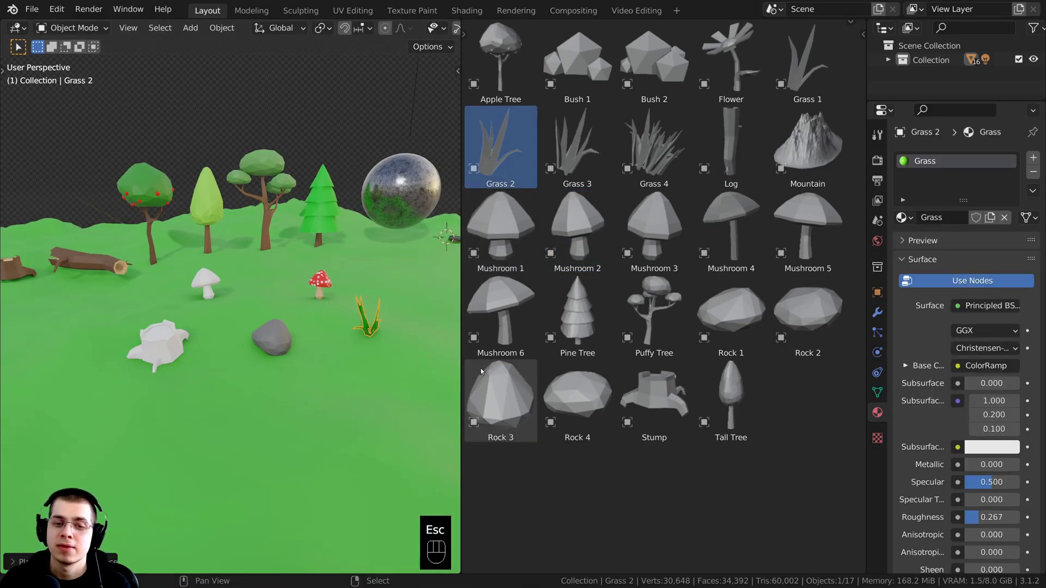
{"action": "left_click_drag", "start_coordinate": [578, 316], "coordinate": [54, 339]}
{"action": "scroll", "coordinate": [289, 296], "scroll_direction": "down", "scroll_amount": 3}
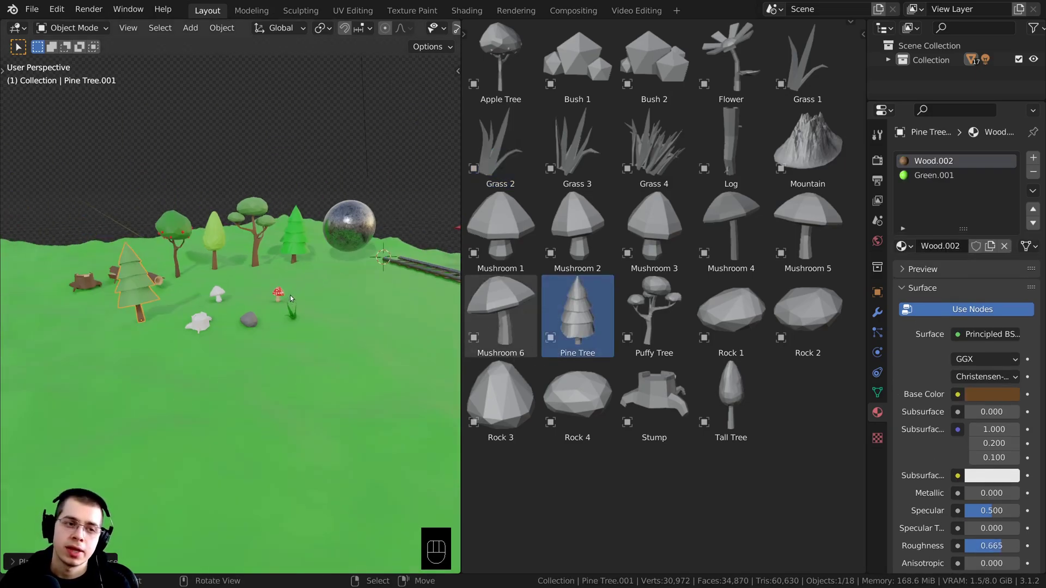
{"action": "key", "text": "s"}
{"action": "key", "text": "r"}
{"action": "key", "text": "r"}
{"action": "key", "text": "r"}
{"action": "left_click", "coordinate": [277, 333]}
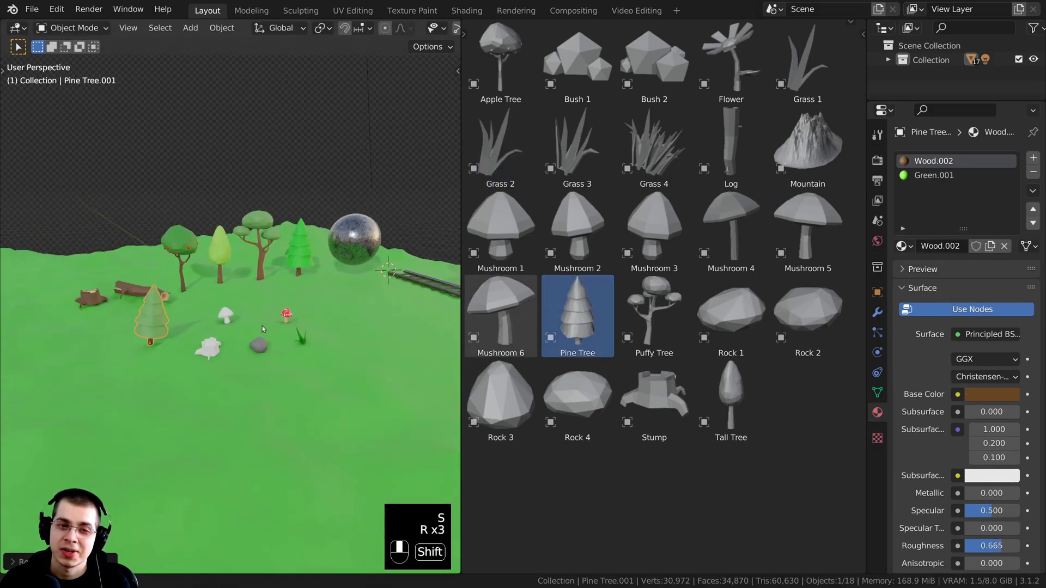
Place another Mushroom 2 near the trees and another Mushroom 1 on the meadow.
{"action": "scroll", "coordinate": [263, 326], "scroll_direction": "up", "scroll_amount": 2}
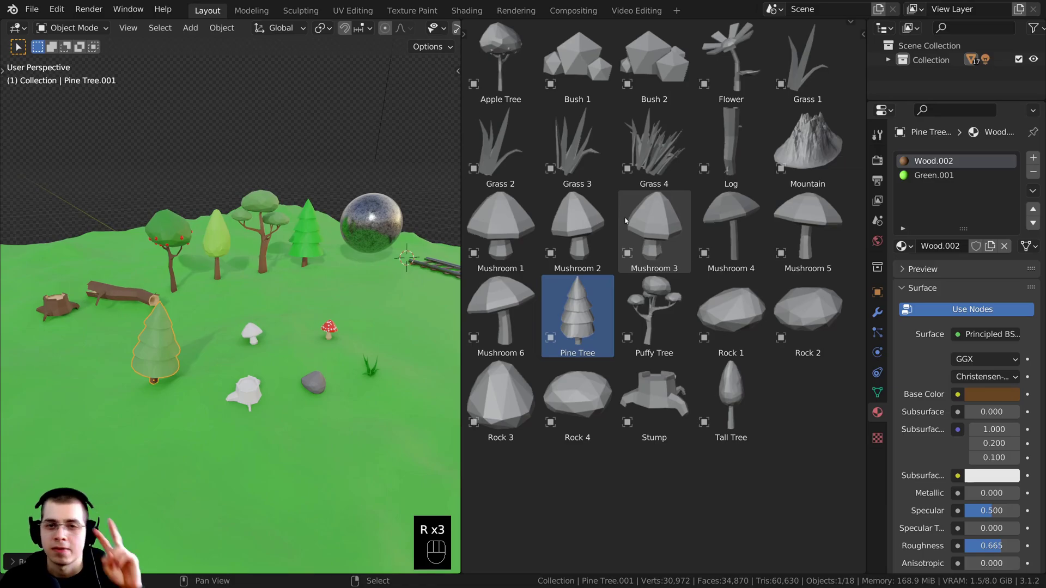
{"action": "left_click_drag", "start_coordinate": [570, 229], "coordinate": [371, 322]}
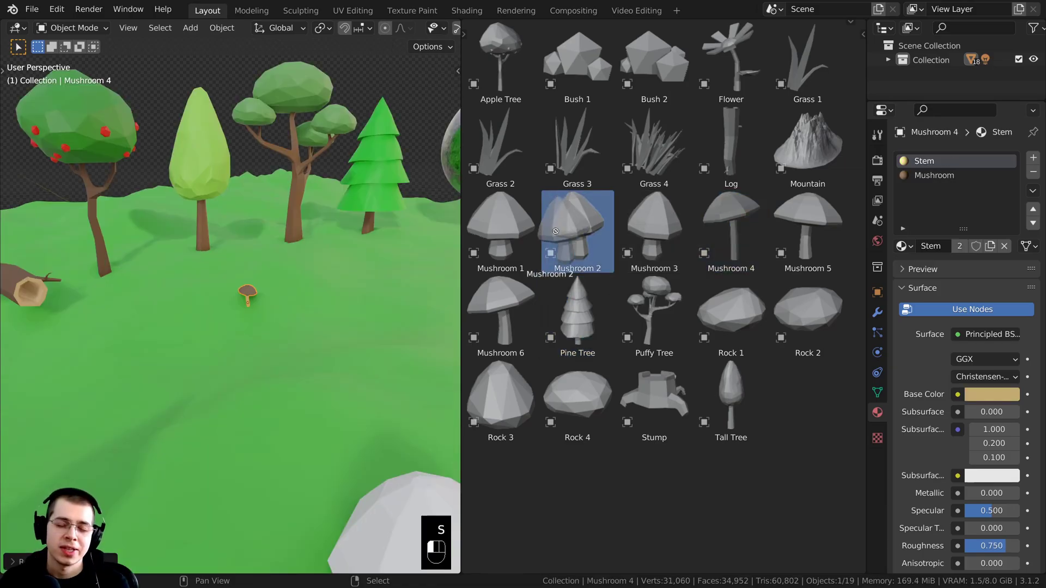
{"action": "left_click_drag", "start_coordinate": [500, 228], "coordinate": [221, 351]}
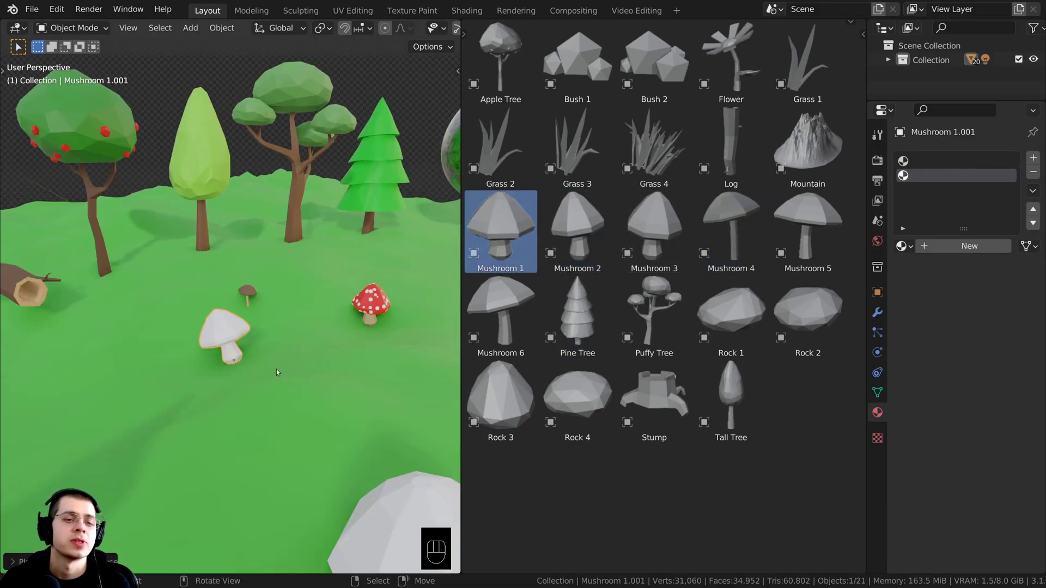
{"action": "scroll", "coordinate": [277, 369], "scroll_direction": "down", "scroll_amount": 6}
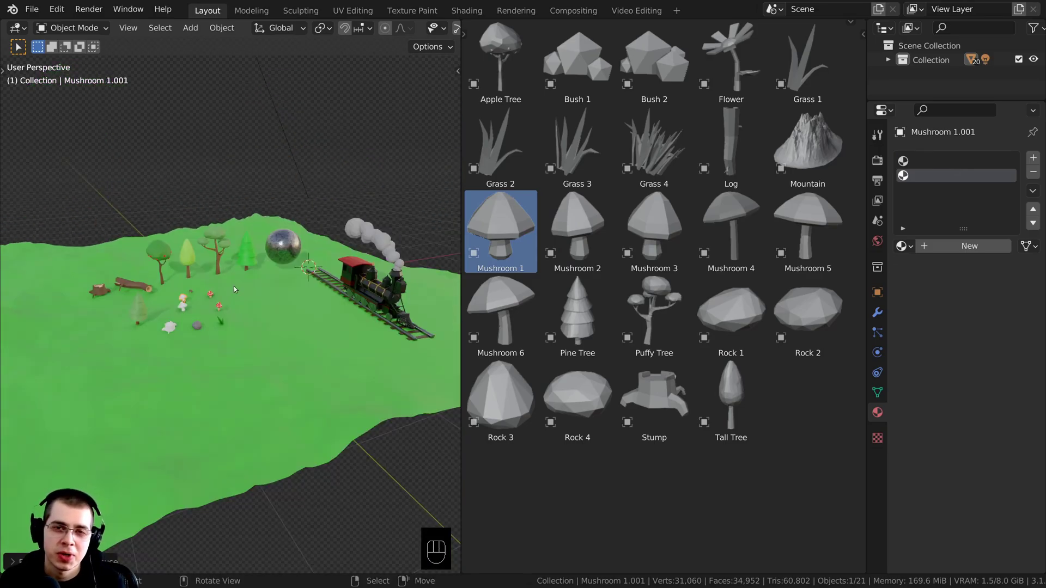